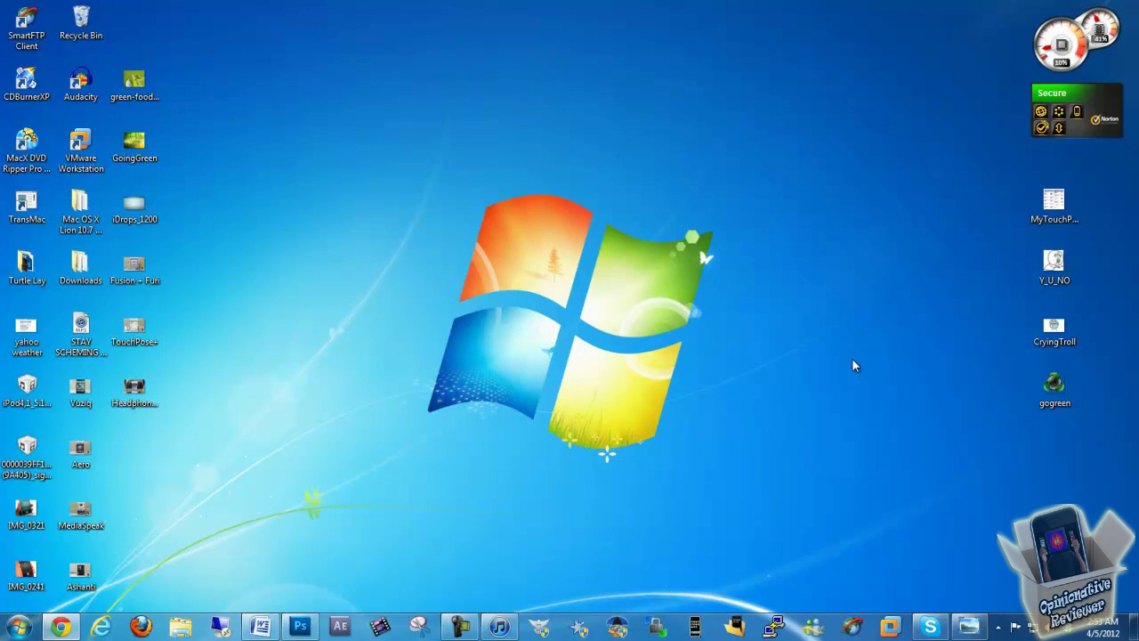
# Step: Preview the MyTouchPose and CryingTroll images from the desktop one after the other, closing each viewer window
pyautogui.doubleClick(1054, 203)
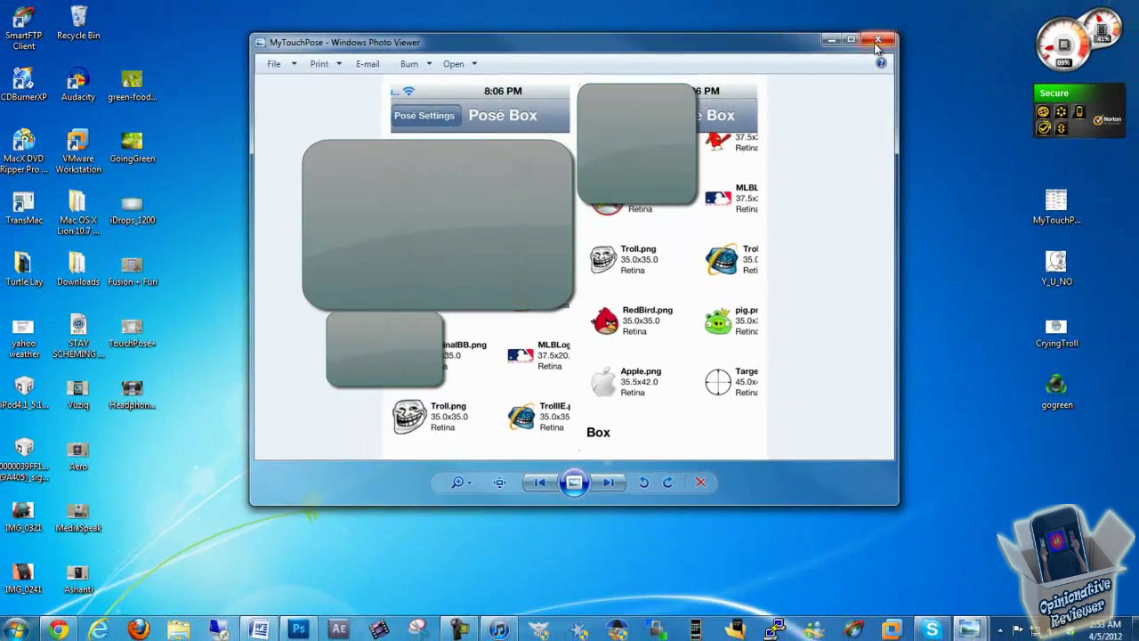
pyautogui.click(887, 34)
pyautogui.rightClick(968, 625)
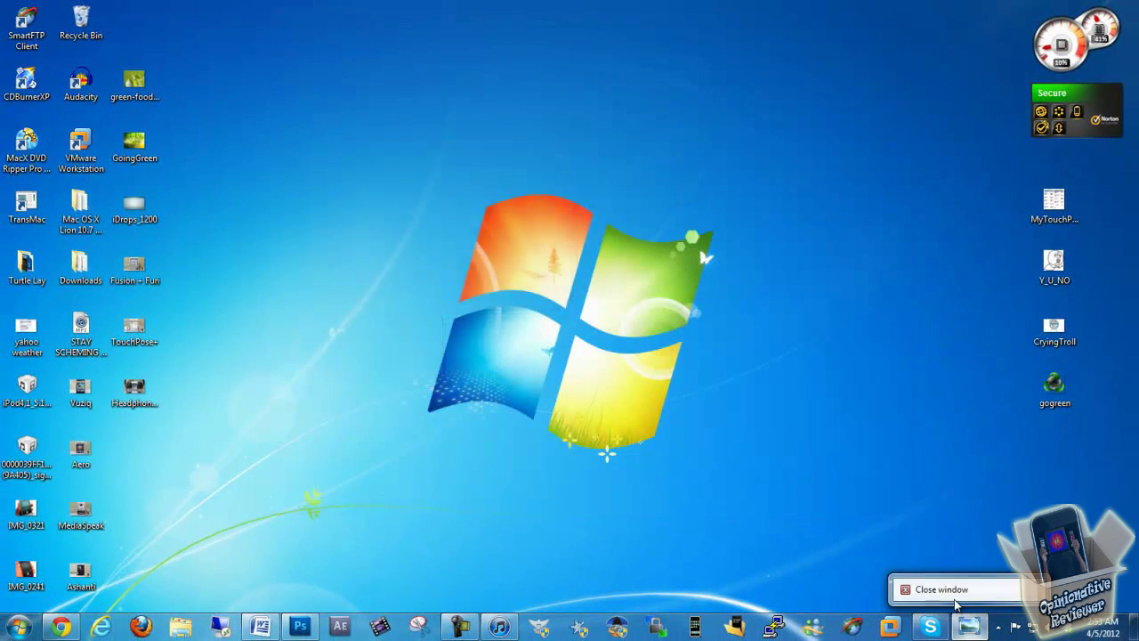
pyautogui.click(943, 586)
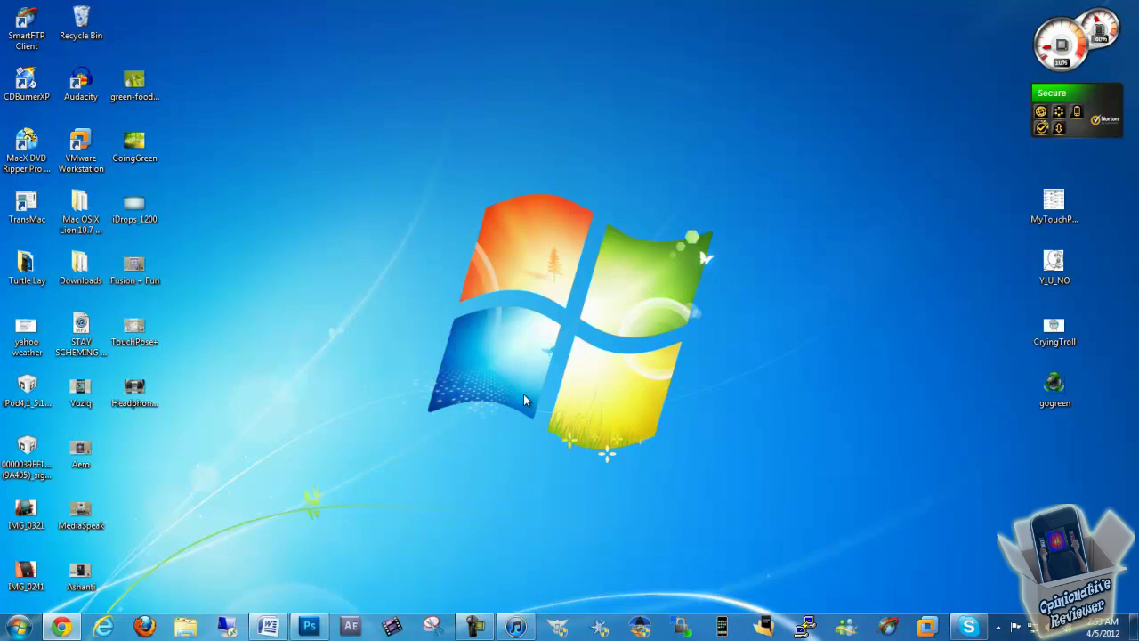
pyautogui.doubleClick(1053, 327)
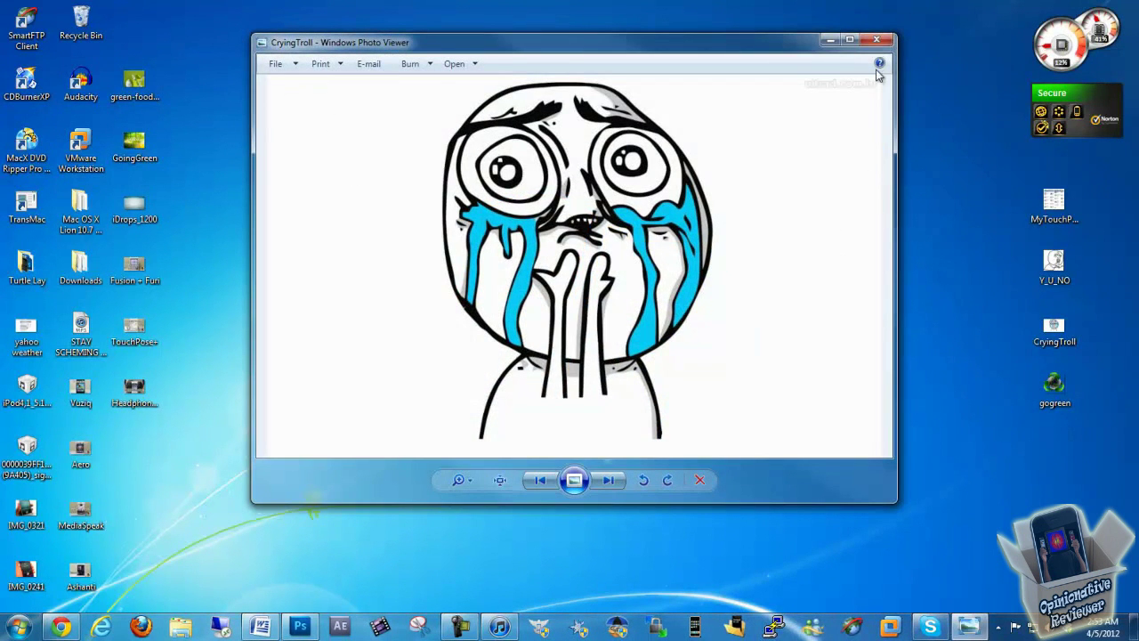
pyautogui.click(876, 40)
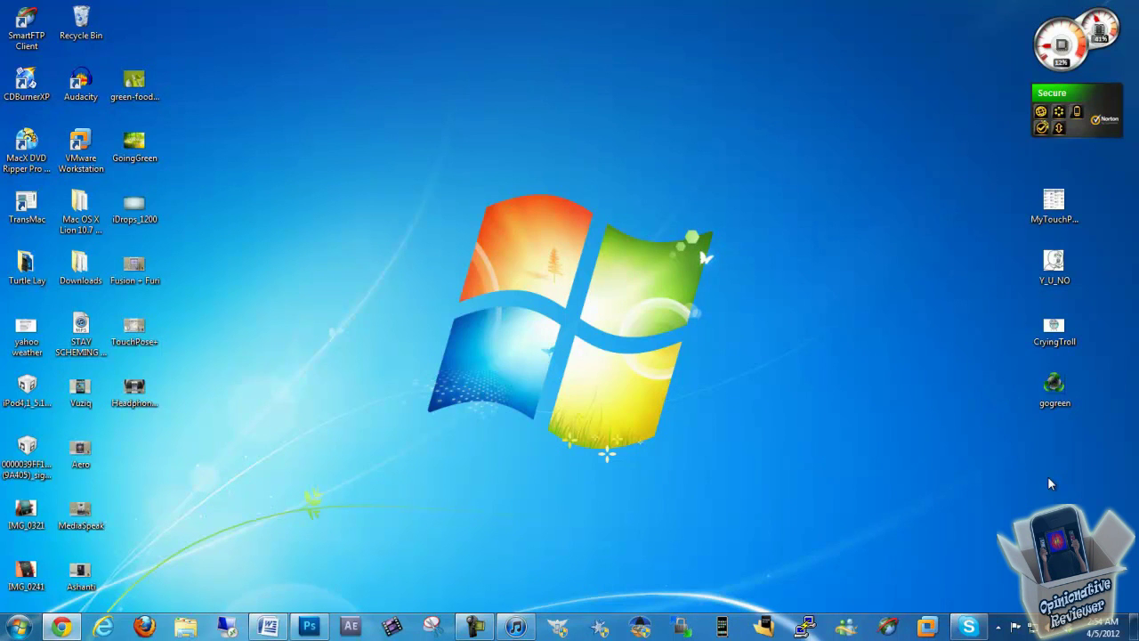
# Step: Switch to Photoshop, bring in the CryingTroll image from the desktop and maximize the program window
pyautogui.click(309, 626)
pyautogui.moveTo(1054, 327); pyautogui.dragTo(773, 479)
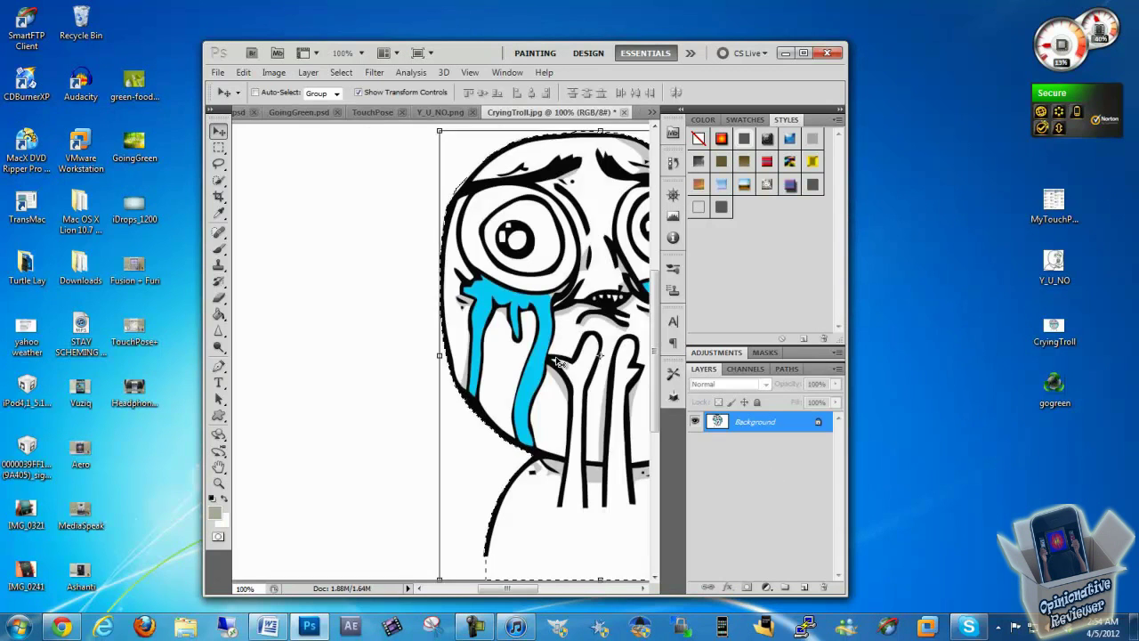
pyautogui.click(804, 52)
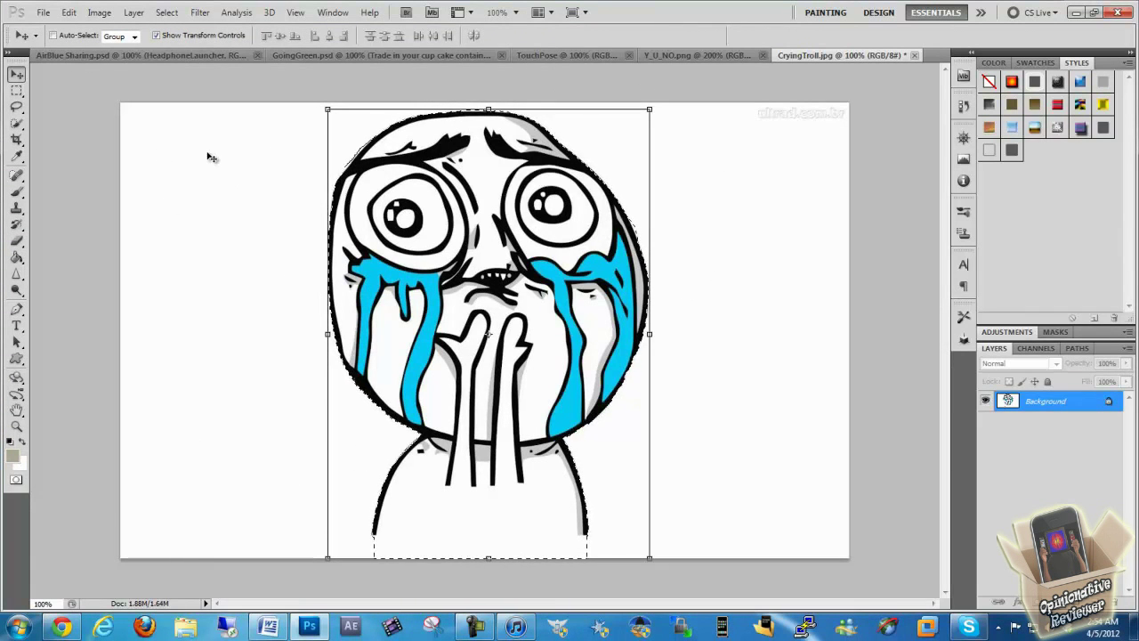
# Step: Open the gogreen image from the desktop in Photoshop and maximize the program window again
pyautogui.doubleClick(720, 18)
pyautogui.doubleClick(716, 13)
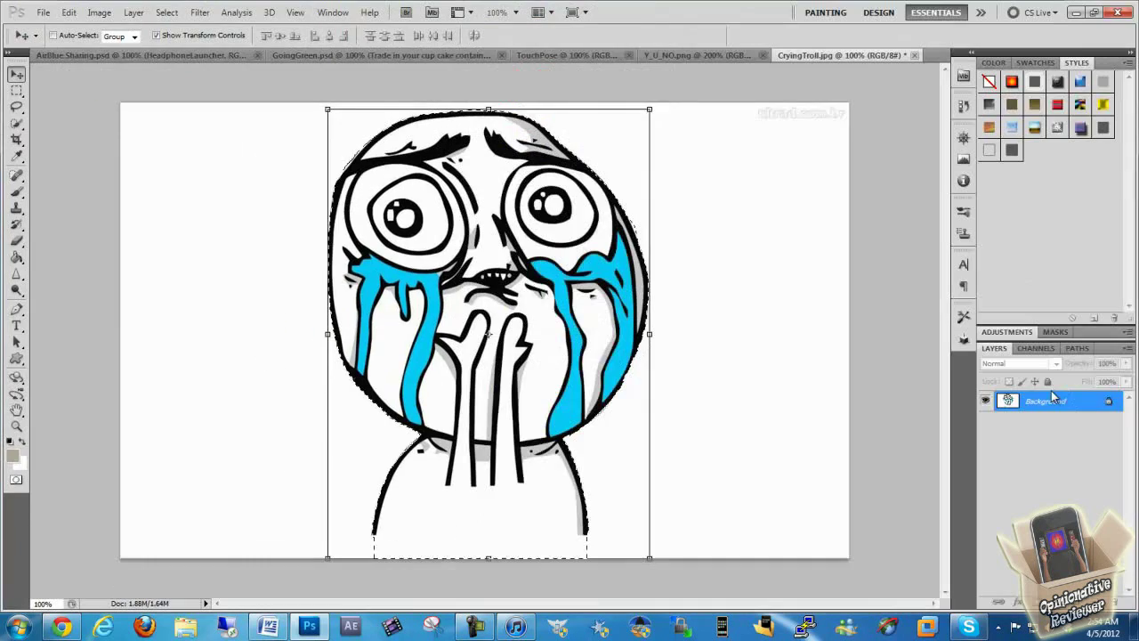
pyautogui.doubleClick(712, 8)
pyautogui.moveTo(1055, 387); pyautogui.dragTo(875, 416)
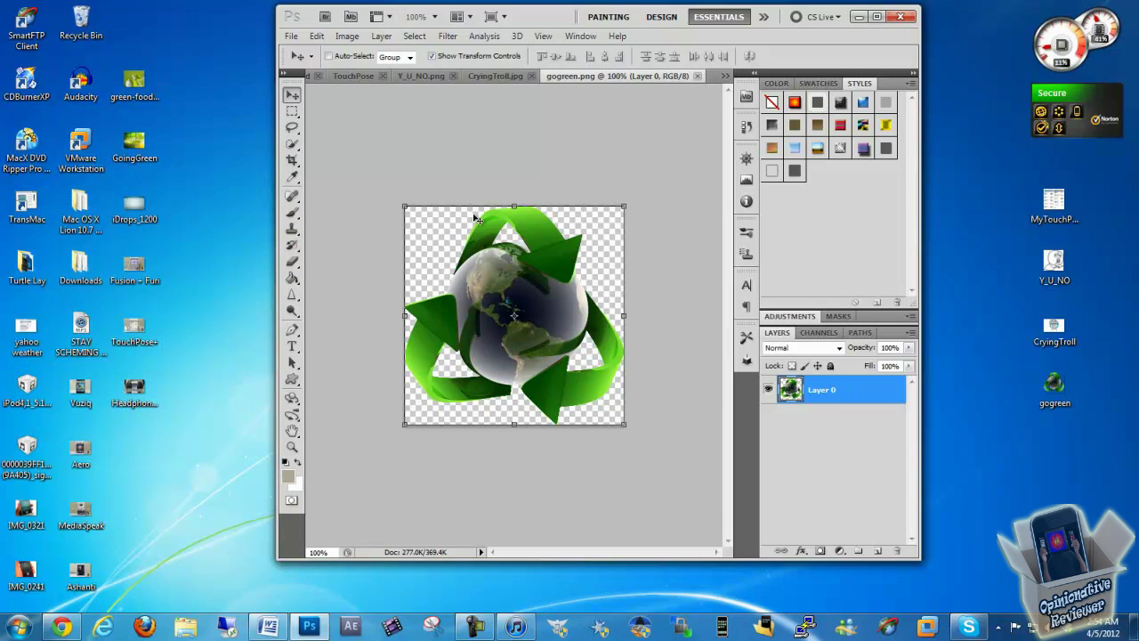
pyautogui.moveTo(537, 310); pyautogui.dragTo(449, 239)
pyautogui.doubleClick(562, 20)
pyautogui.doubleClick(575, 7)
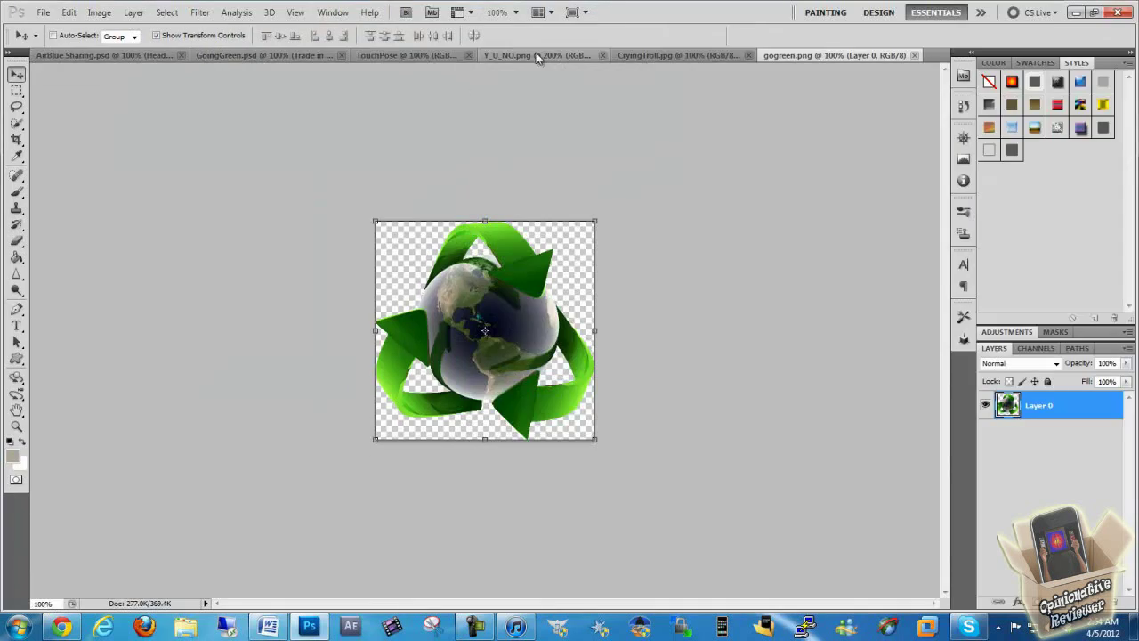
# Step: Compare the background of the CryingTroll image with that of the gogreen image
pyautogui.click(656, 53)
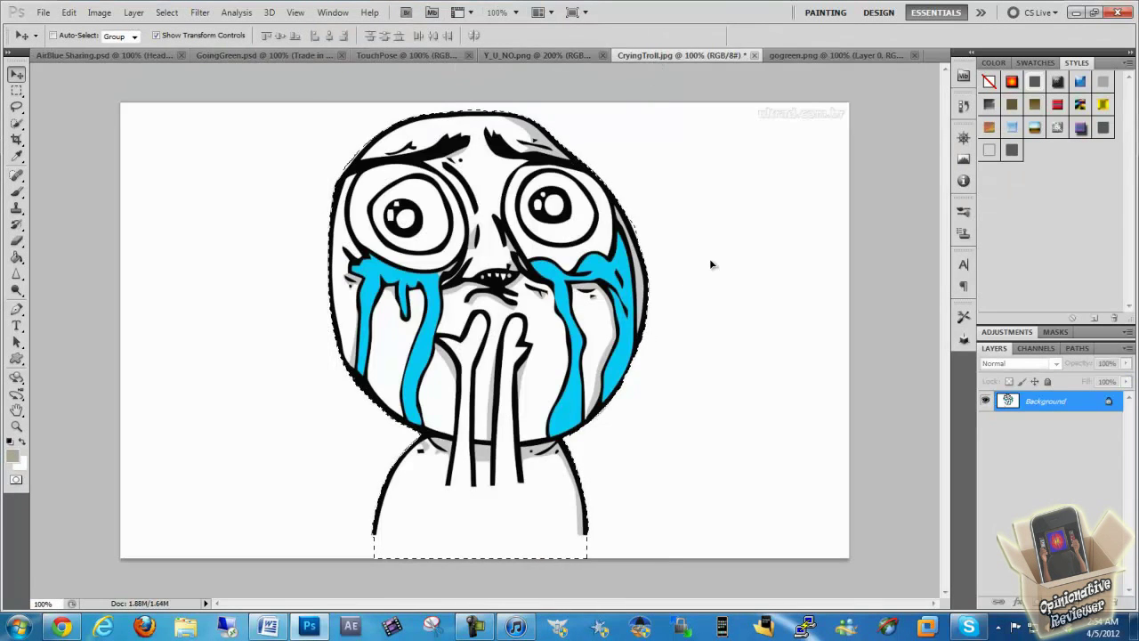
pyautogui.click(674, 180)
pyautogui.click(546, 235)
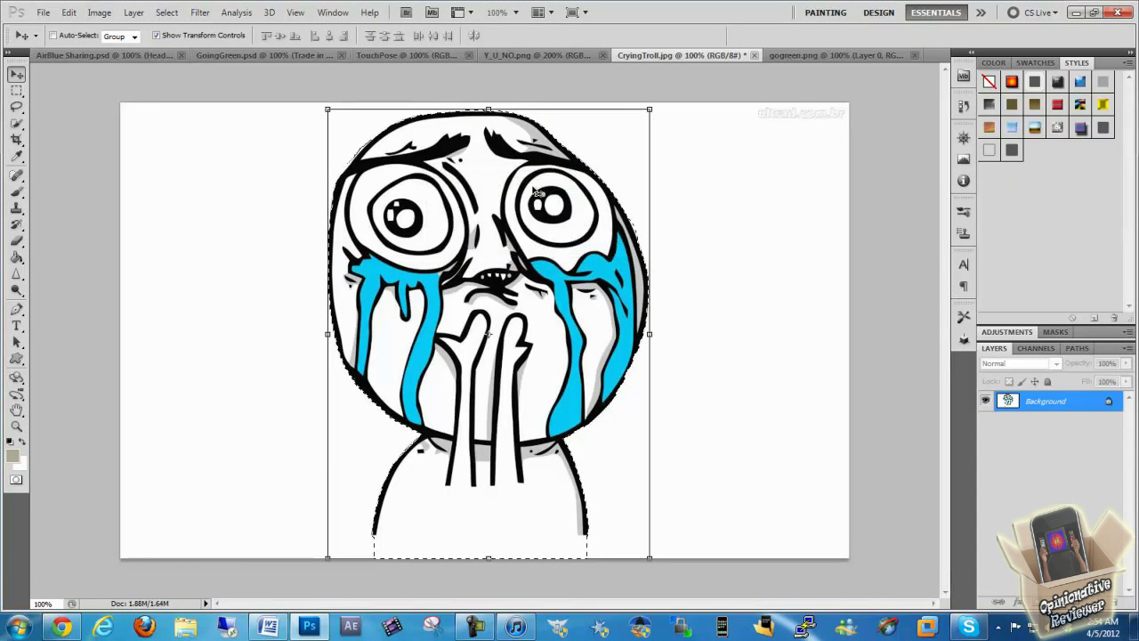
pyautogui.click(818, 55)
pyautogui.doubleClick(740, 14)
pyautogui.doubleClick(740, 14)
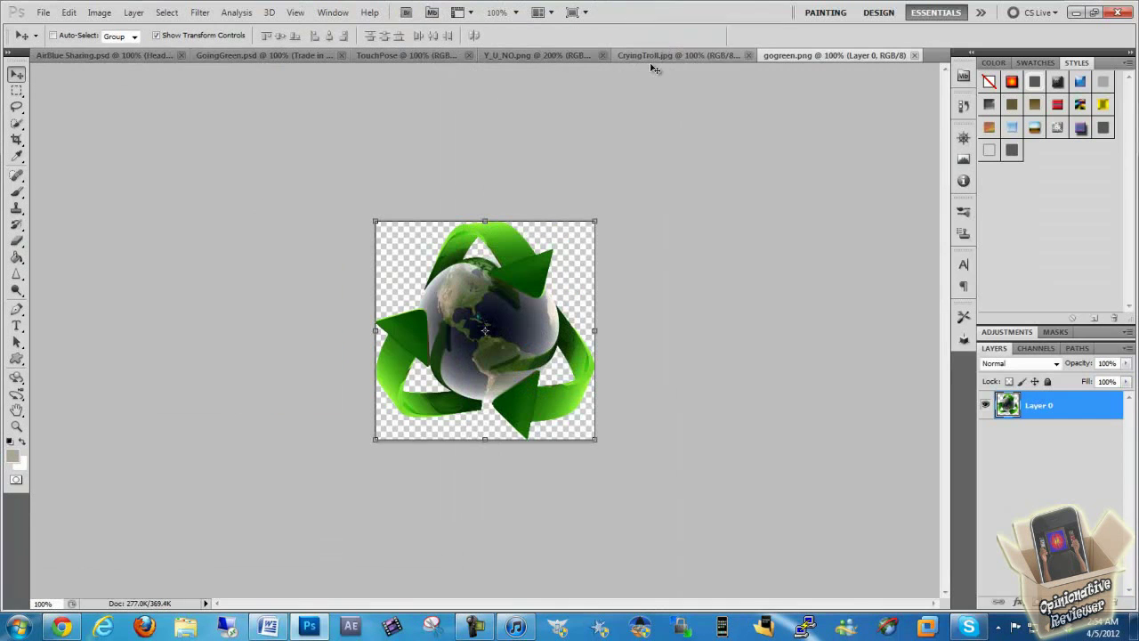
# Step: Return to the CryingTroll image and activate the Quick Selection Tool
pyautogui.click(674, 57)
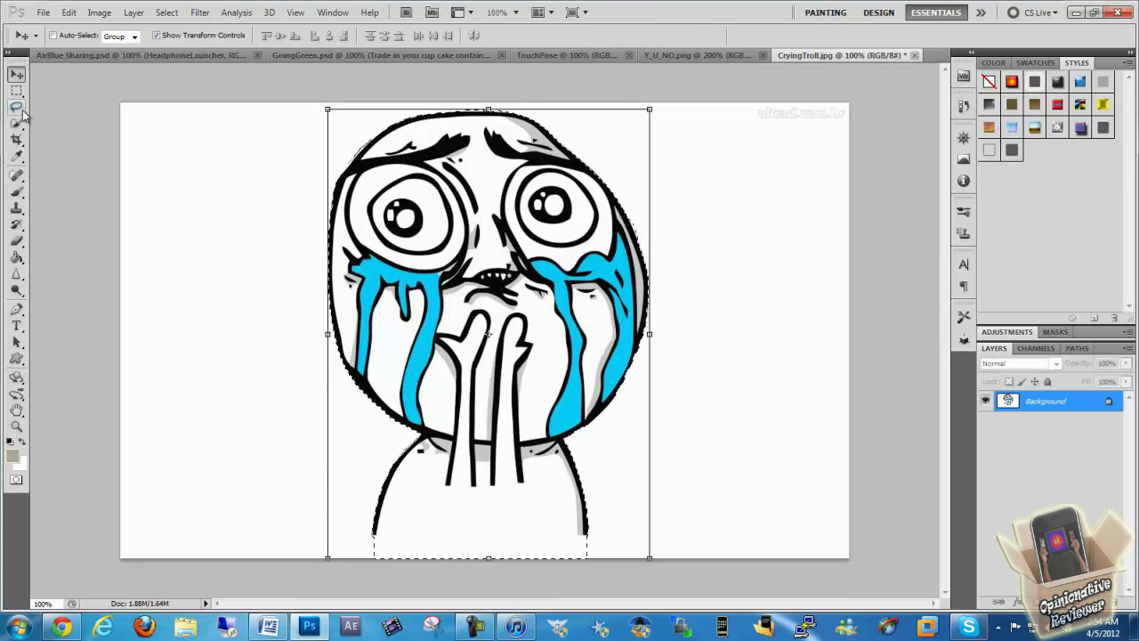
pyautogui.click(17, 124)
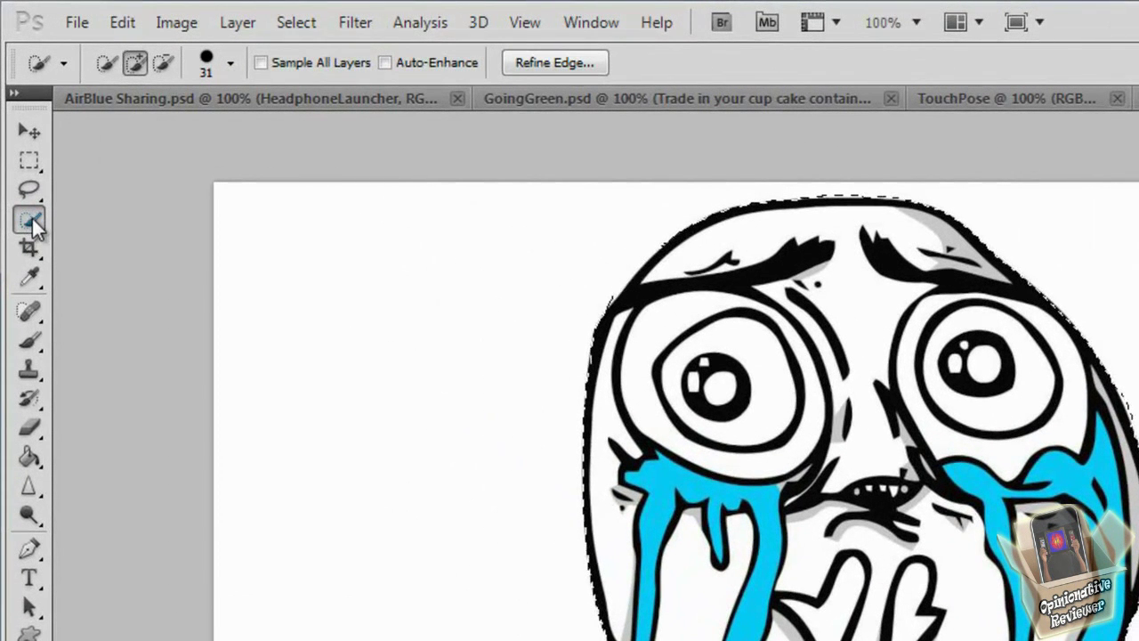
pyautogui.click(32, 218)
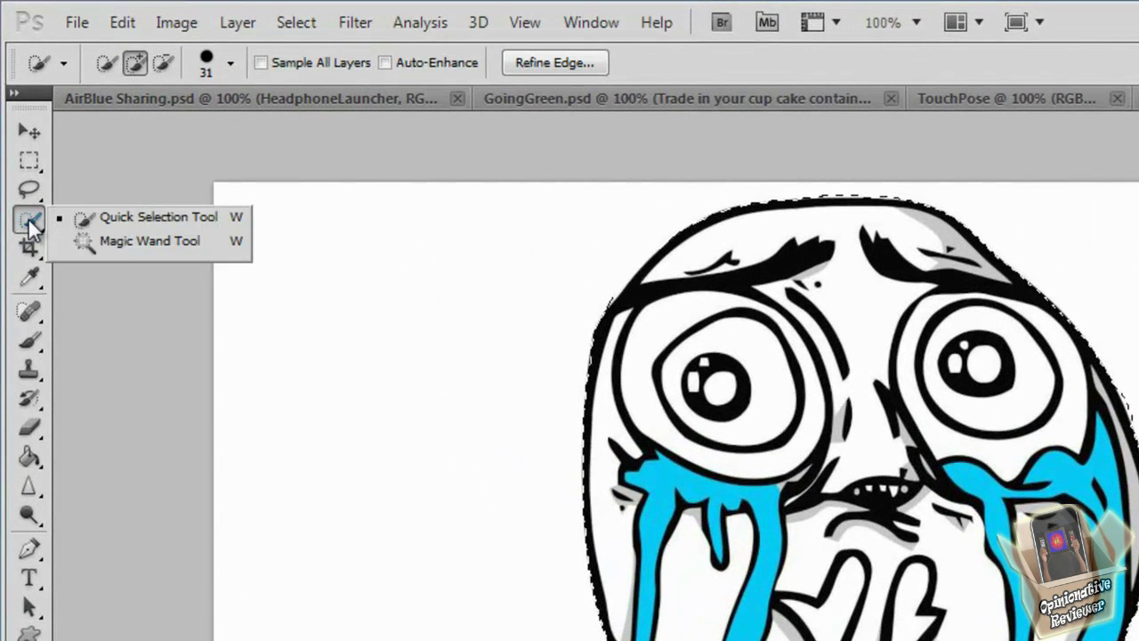
pyautogui.click(159, 216)
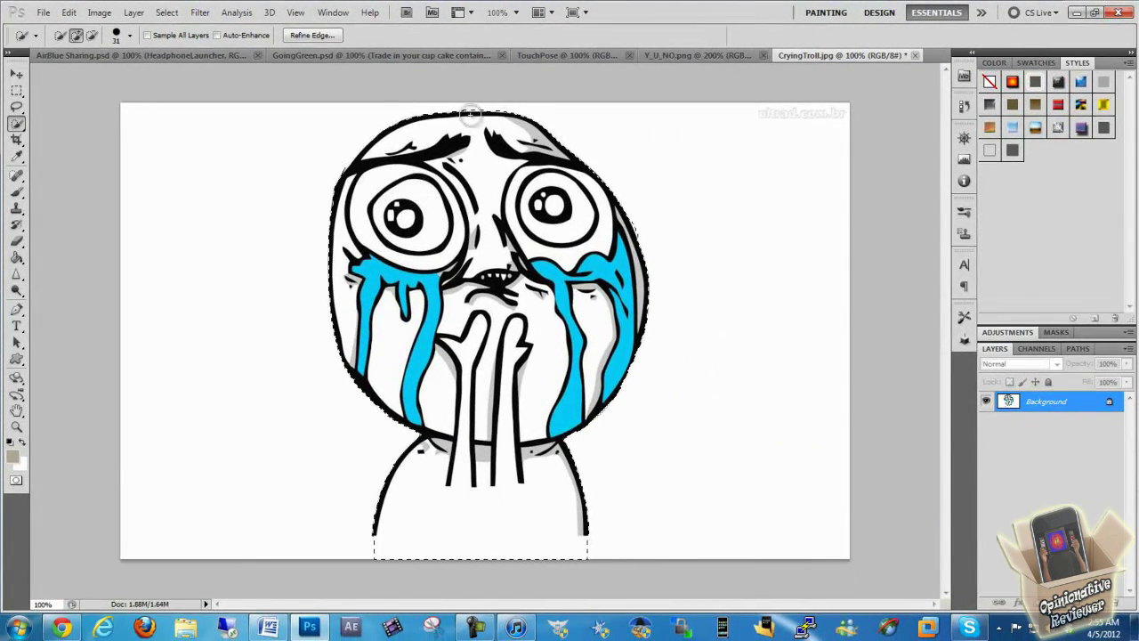
# Step: In Y_U_NO.png, quick-select the face and subtract the white background beside the head from the selection
pyautogui.click(685, 56)
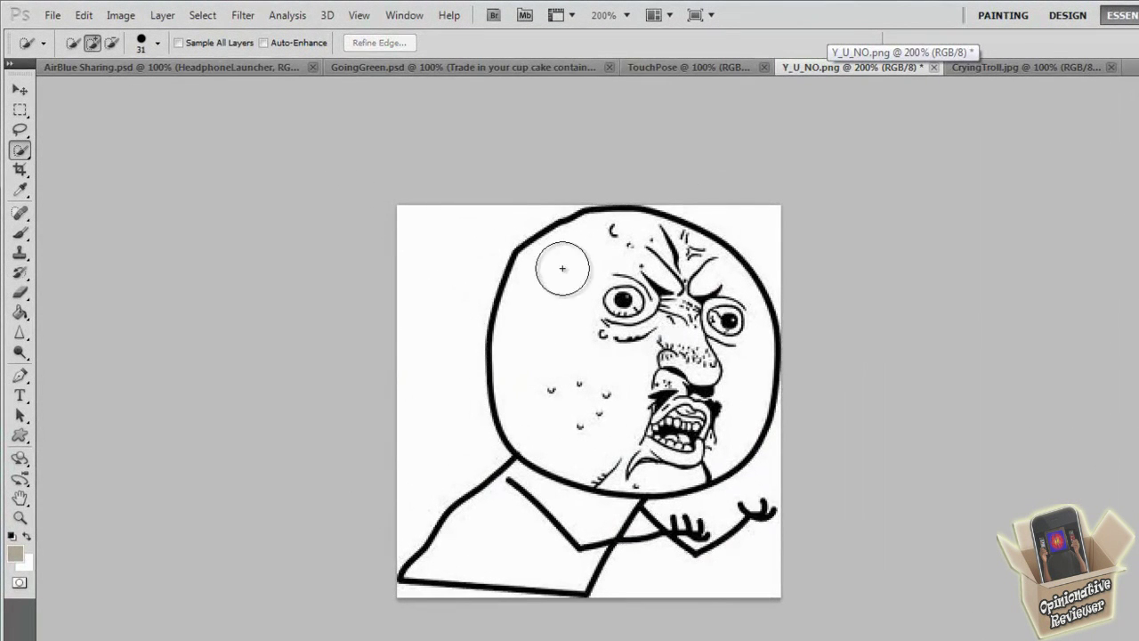
pyautogui.moveTo(554, 270); pyautogui.dragTo(522, 264)
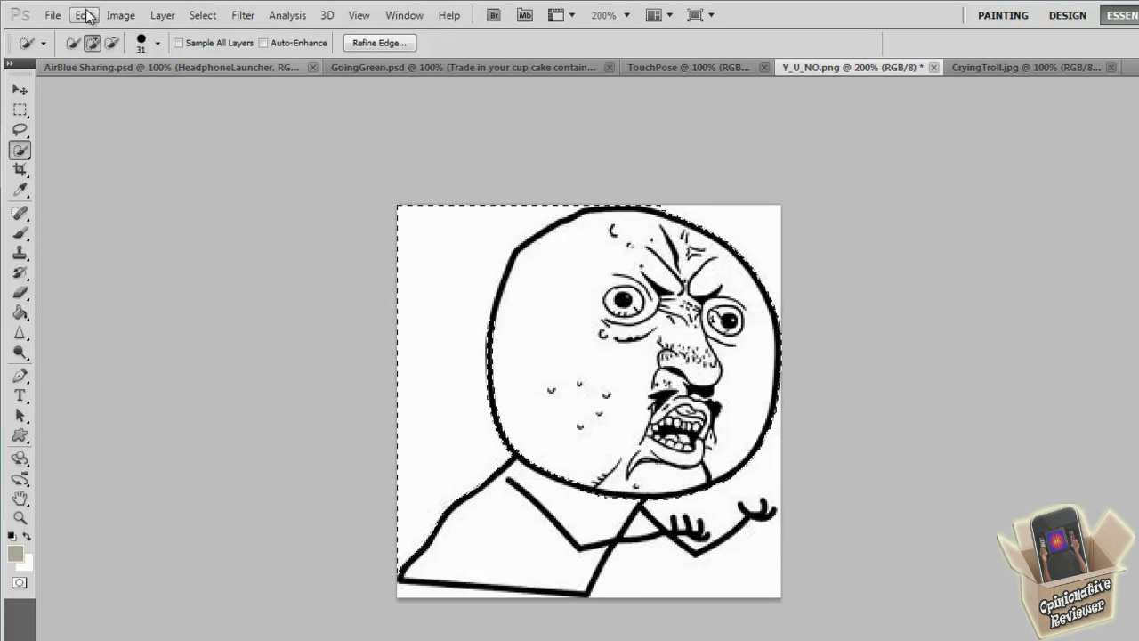
pyautogui.click(113, 42)
pyautogui.moveTo(514, 196)
pyautogui.mouseDown()
pyautogui.moveTo(459, 196)
pyautogui.moveTo(452, 221)
pyautogui.mouseUp()
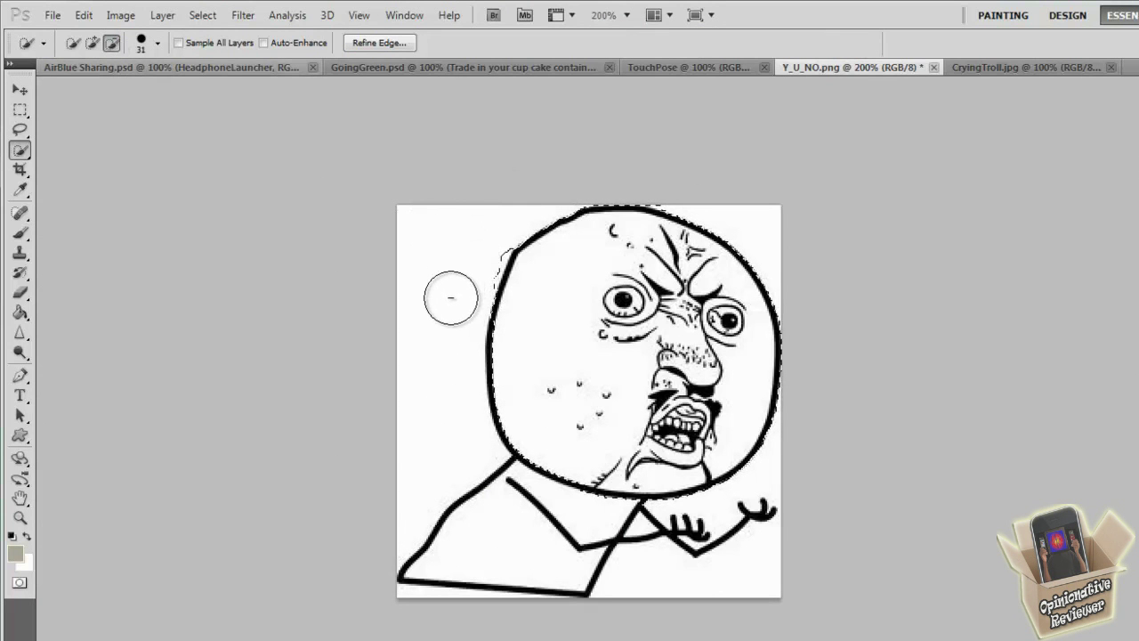
# Step: Add the figure's body to the selection in Y_U_NO.png and subtract the surplus background beside the head and shoulder
pyautogui.click(93, 43)
pyautogui.moveTo(513, 451)
pyautogui.mouseDown()
pyautogui.moveTo(492, 503)
pyautogui.moveTo(520, 522)
pyautogui.moveTo(556, 520)
pyautogui.mouseUp()
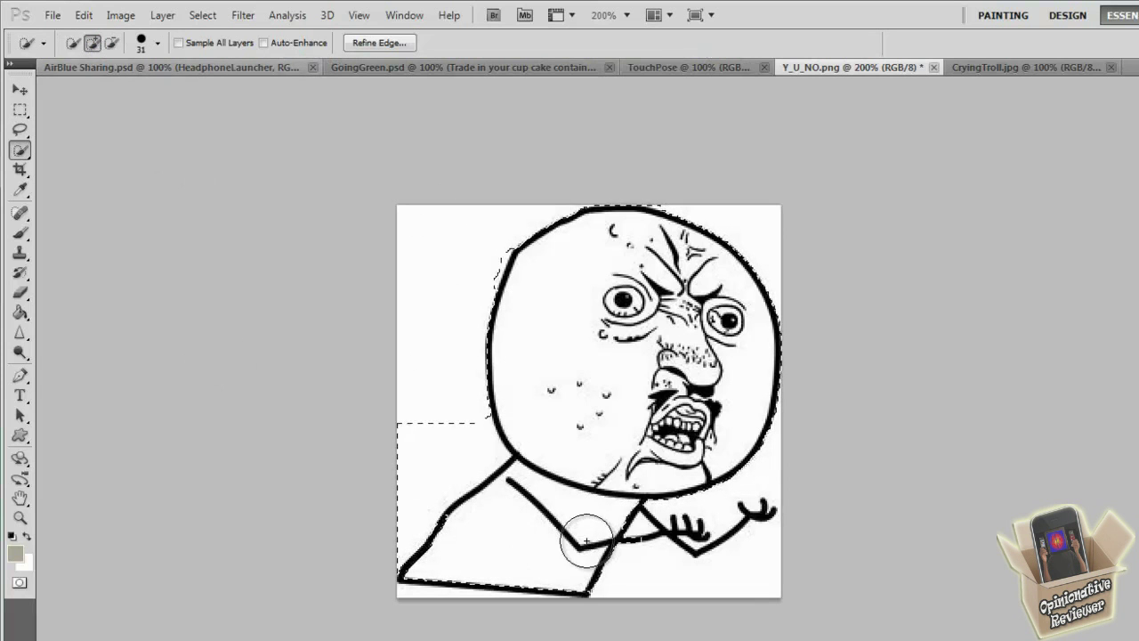
pyautogui.click(112, 43)
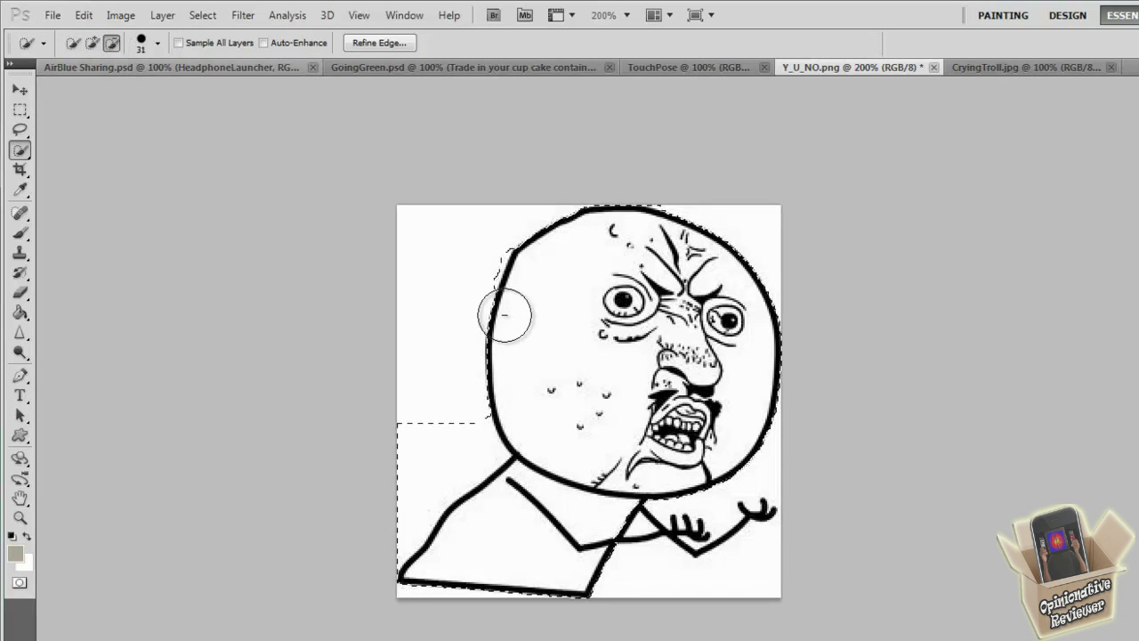
pyautogui.moveTo(504, 311)
pyautogui.mouseDown()
pyautogui.moveTo(471, 348)
pyautogui.moveTo(426, 438)
pyautogui.moveTo(417, 512)
pyautogui.moveTo(445, 488)
pyautogui.mouseUp()
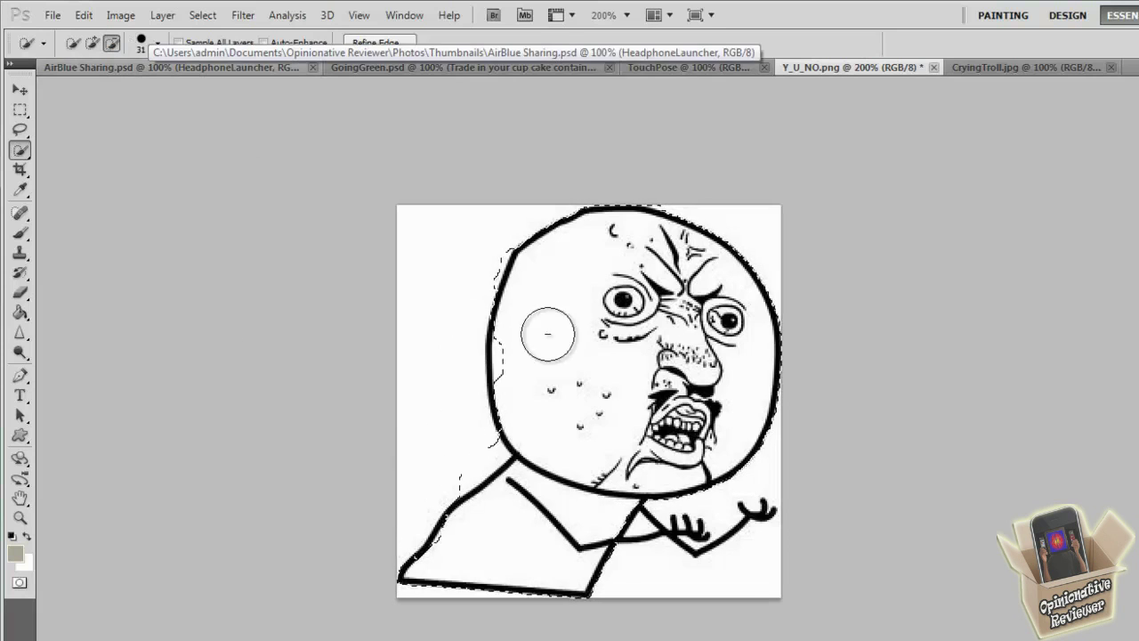
# Step: Cut the selected crying figure out of CryingTroll.jpg and switch to the Move tool
pyautogui.click(987, 75)
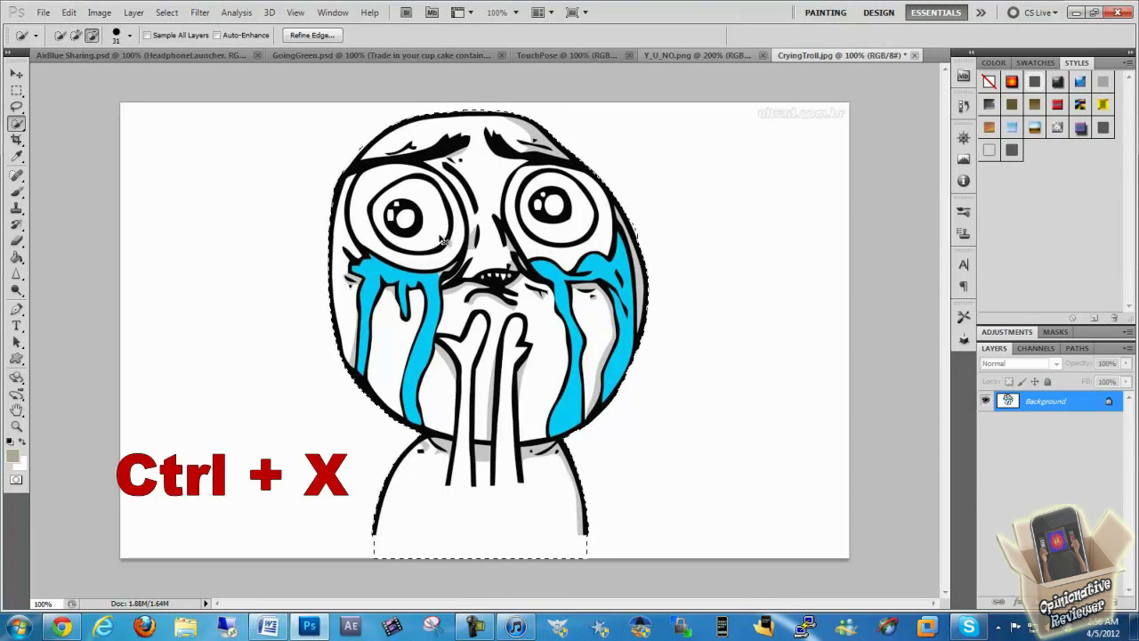
pyautogui.hotkey('ctrl', 'x')
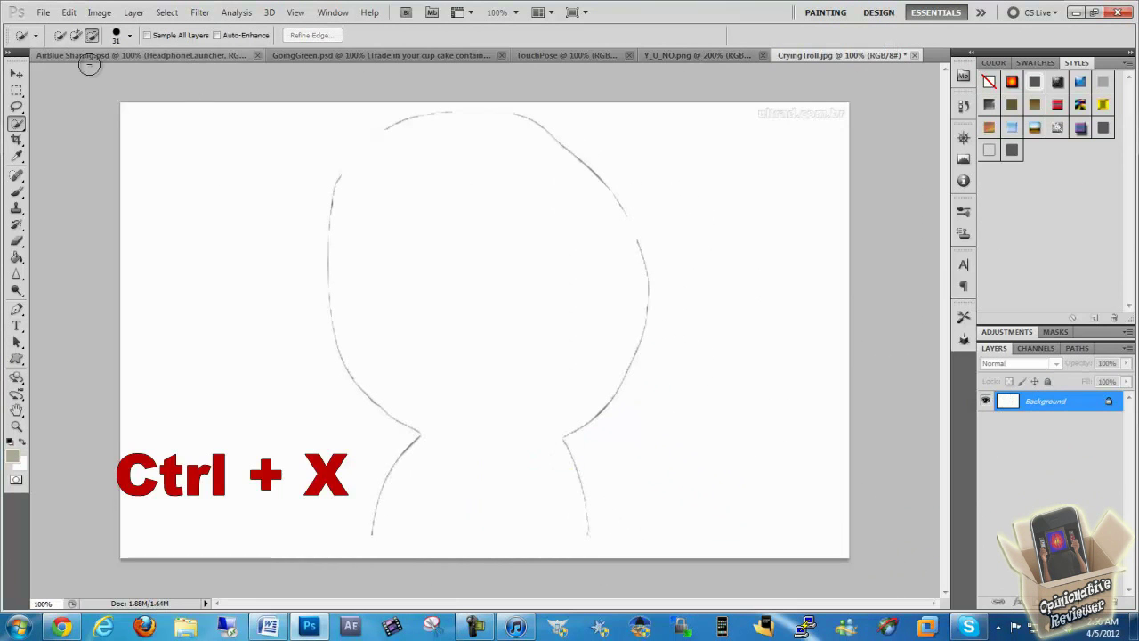
pyautogui.click(19, 76)
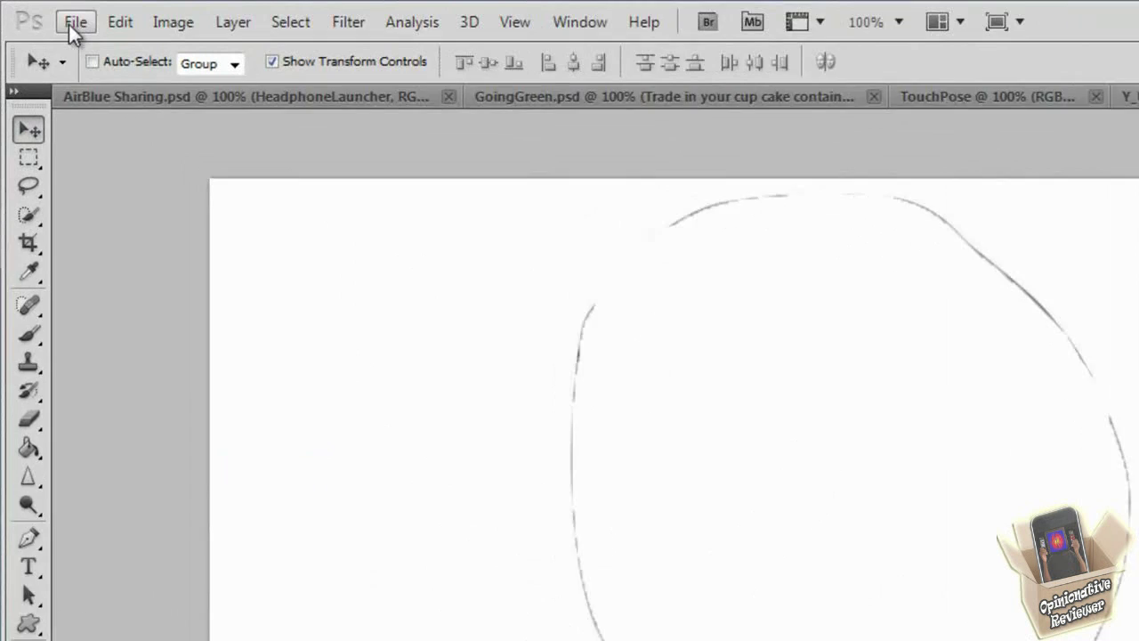
# Step: Start a new document and name it Touch
pyautogui.click(71, 25)
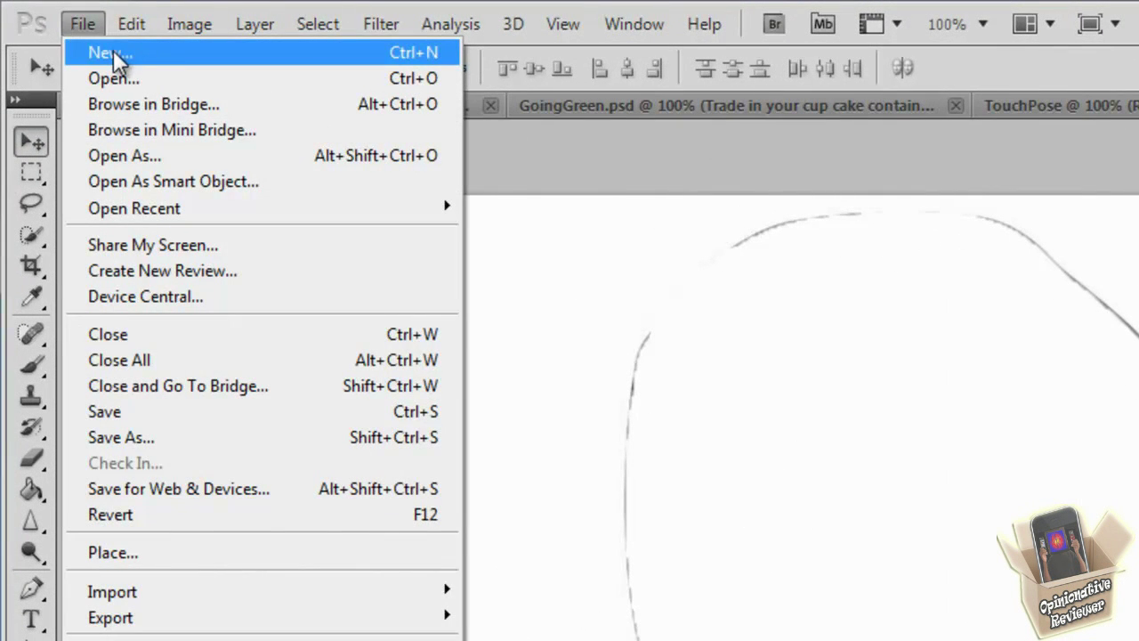
pyautogui.click(112, 54)
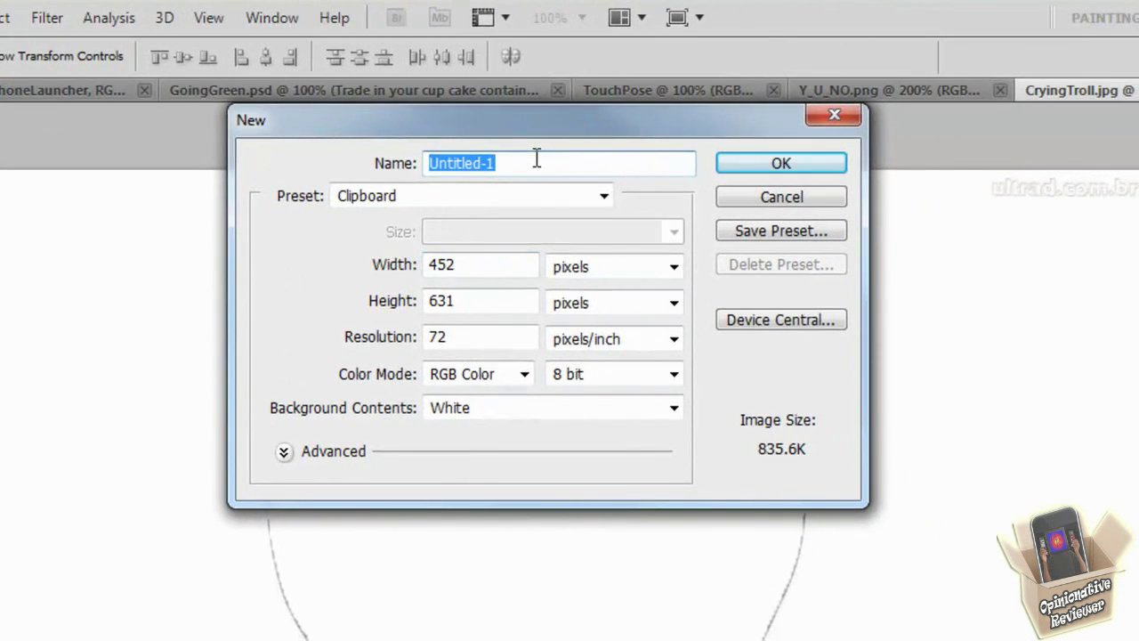
pyautogui.write('Touch')
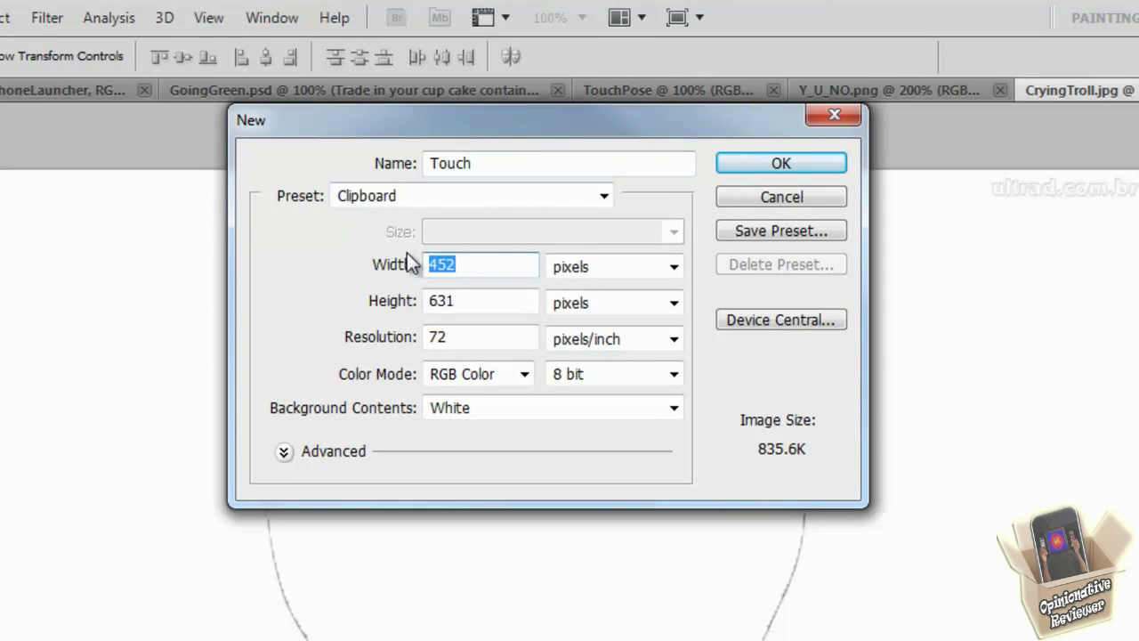
# Step: Set the new document's width and height to 40 pixels each
pyautogui.write('40')
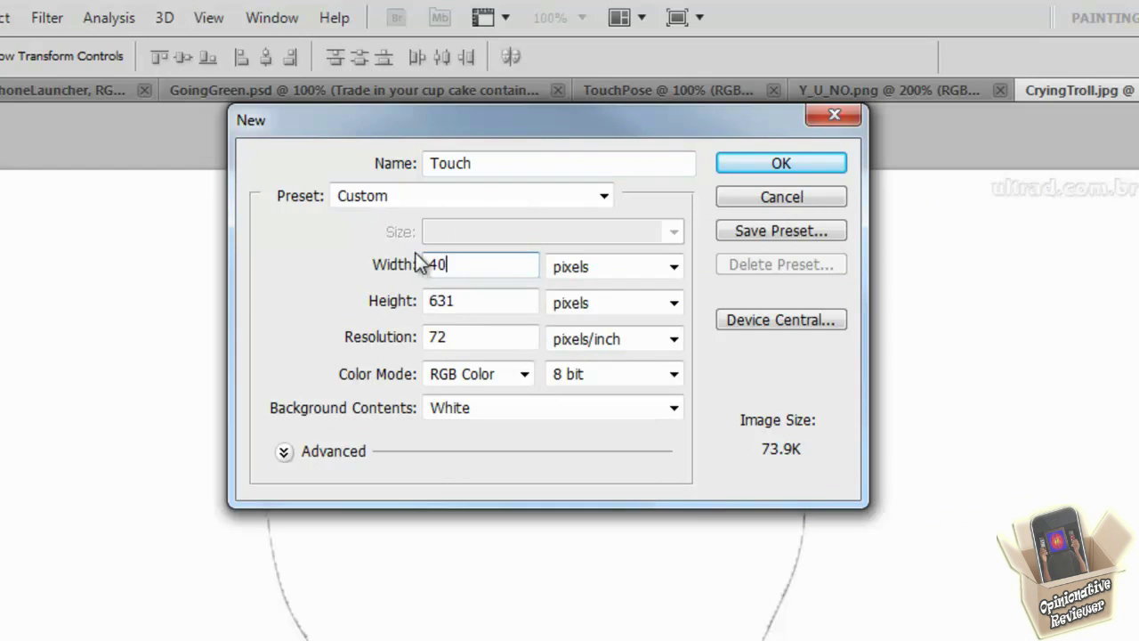
pyautogui.press('Tab')
pyautogui.write('40')
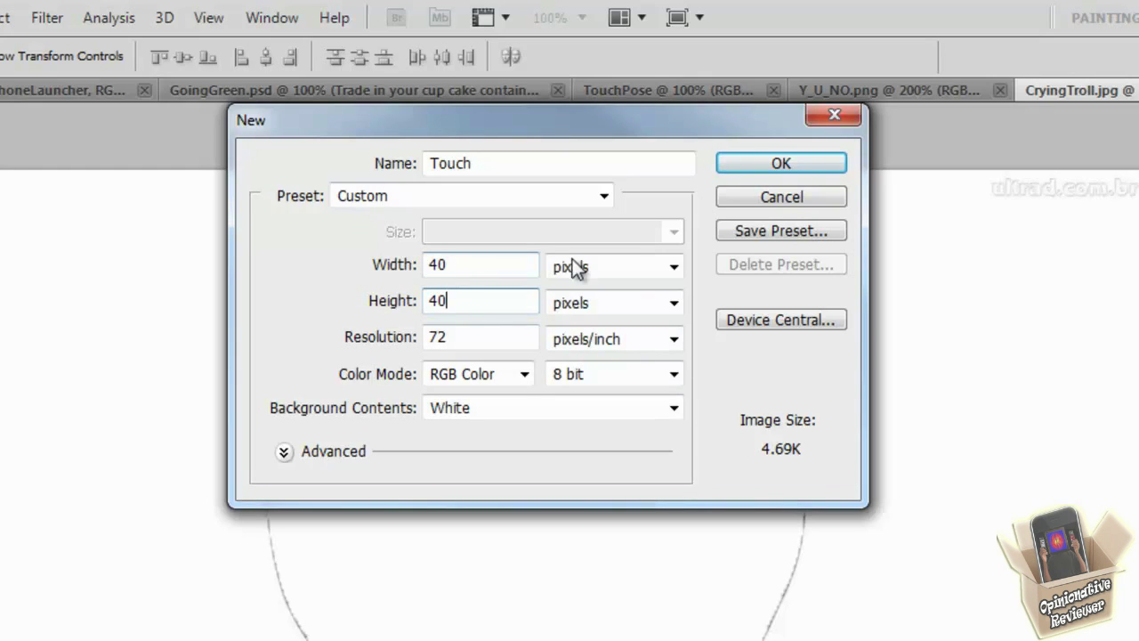
# Step: Create the Touch document at 70 by 70 pixels and paste the cut crying figure into it
pyautogui.moveTo(486, 264); pyautogui.dragTo(420, 262)
pyautogui.write('70')
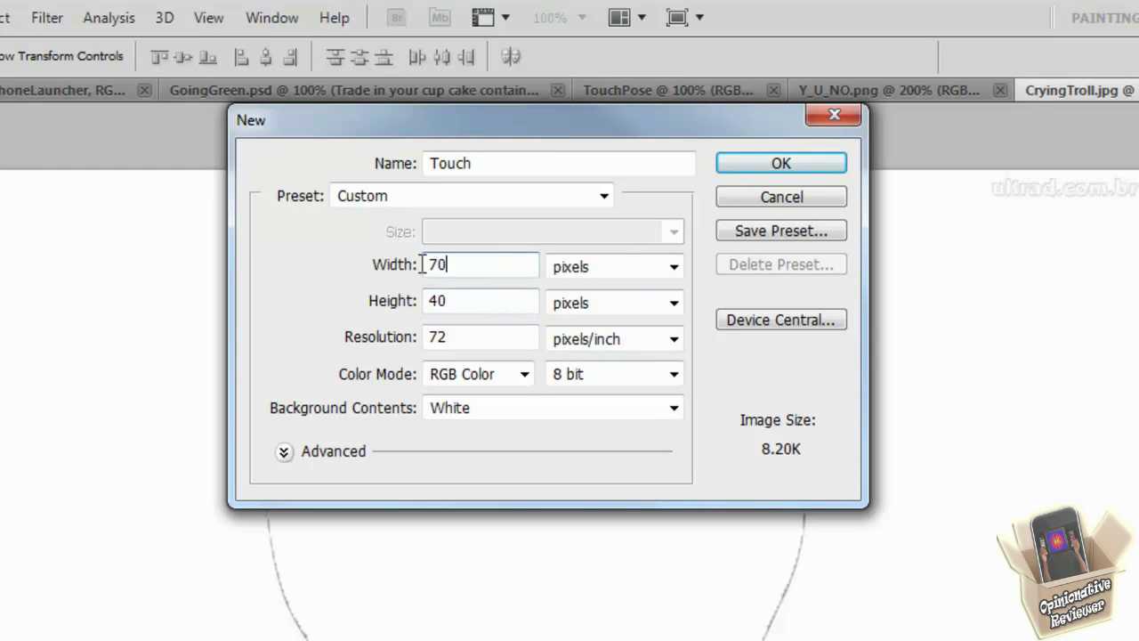
pyautogui.click(468, 300)
pyautogui.moveTo(468, 300); pyautogui.dragTo(427, 305)
pyautogui.write('70')
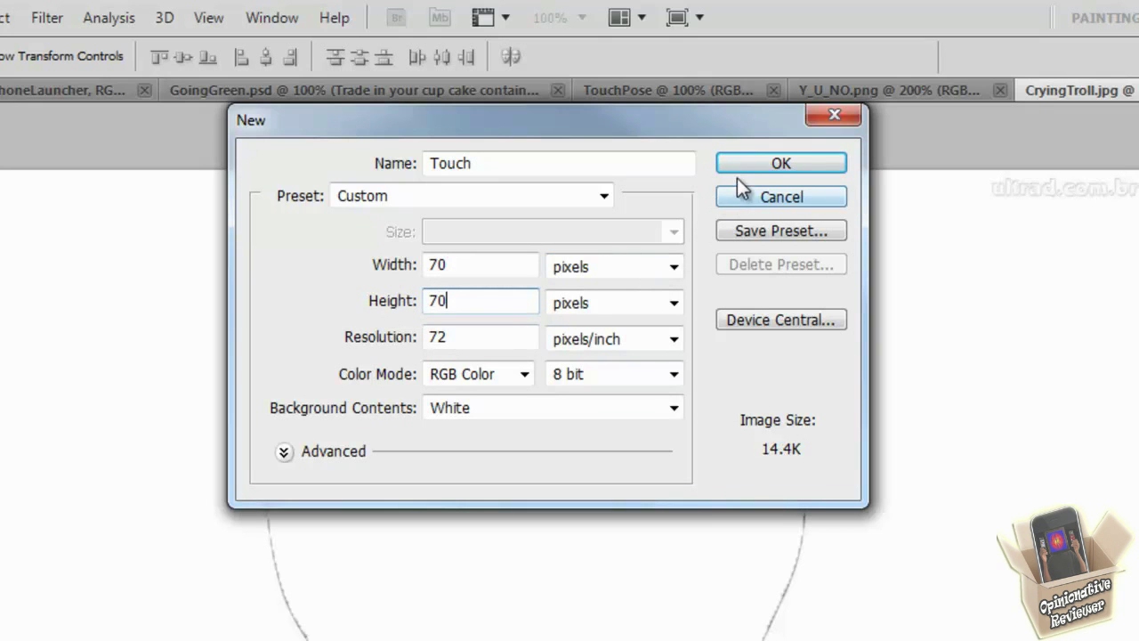
pyautogui.click(773, 168)
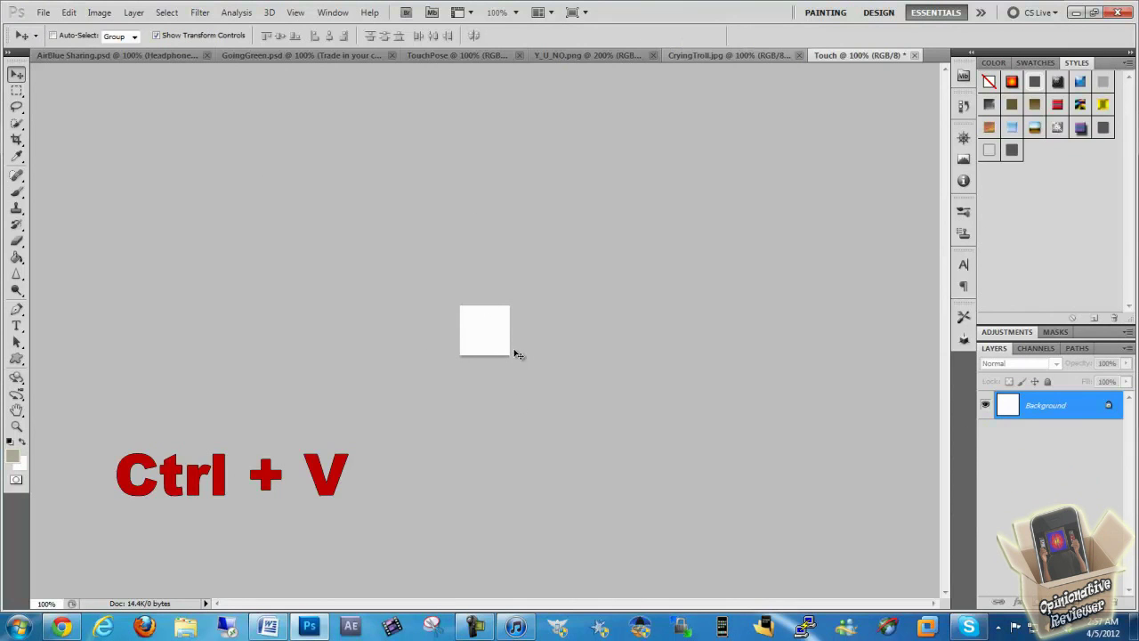
pyautogui.hotkey('ctrl', 'v')
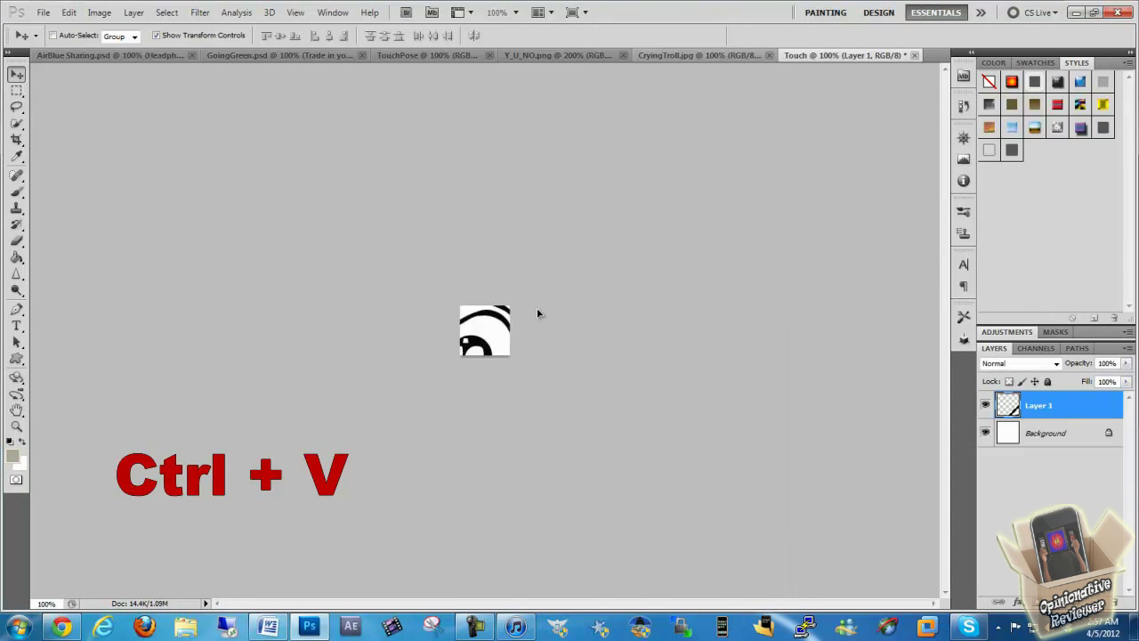
# Step: Scale the pasted crying figure to about 15.5% width and 11.1% height so it fits the canvas, and apply the transform
pyautogui.moveTo(526, 314); pyautogui.dragTo(514, 274)
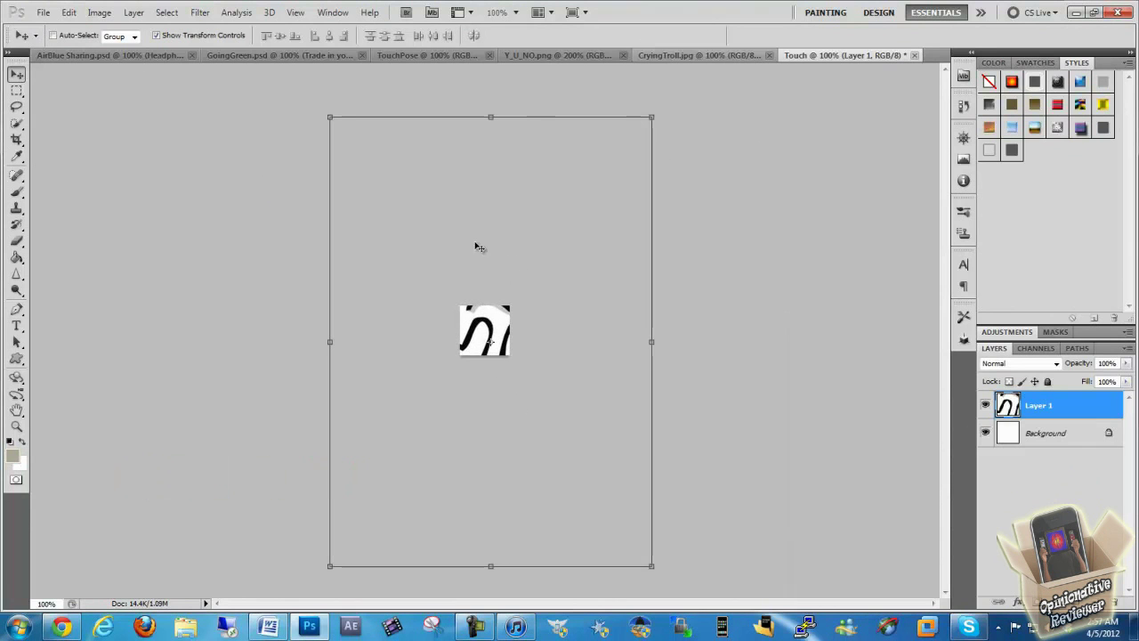
pyautogui.moveTo(329, 117); pyautogui.dragTo(456, 305)
pyautogui.moveTo(649, 572); pyautogui.dragTo(513, 356)
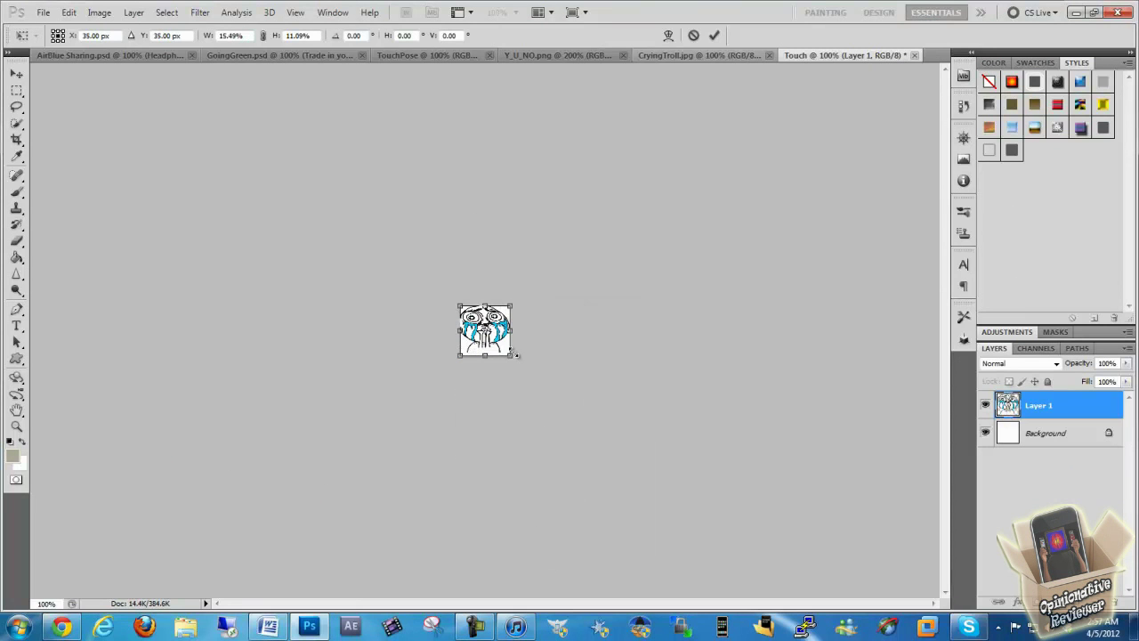
pyautogui.click(713, 36)
# Step: Convert the locked white Background into a regular layer with the default settings and delete it
pyautogui.click(495, 11)
pyautogui.write('150')
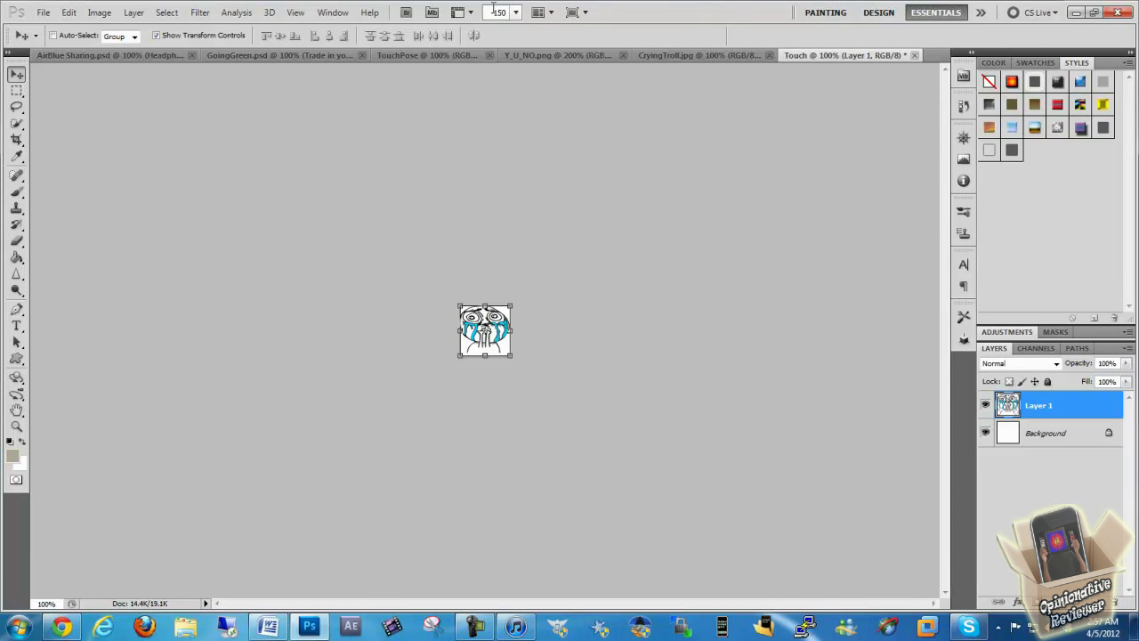
pyautogui.press('Return')
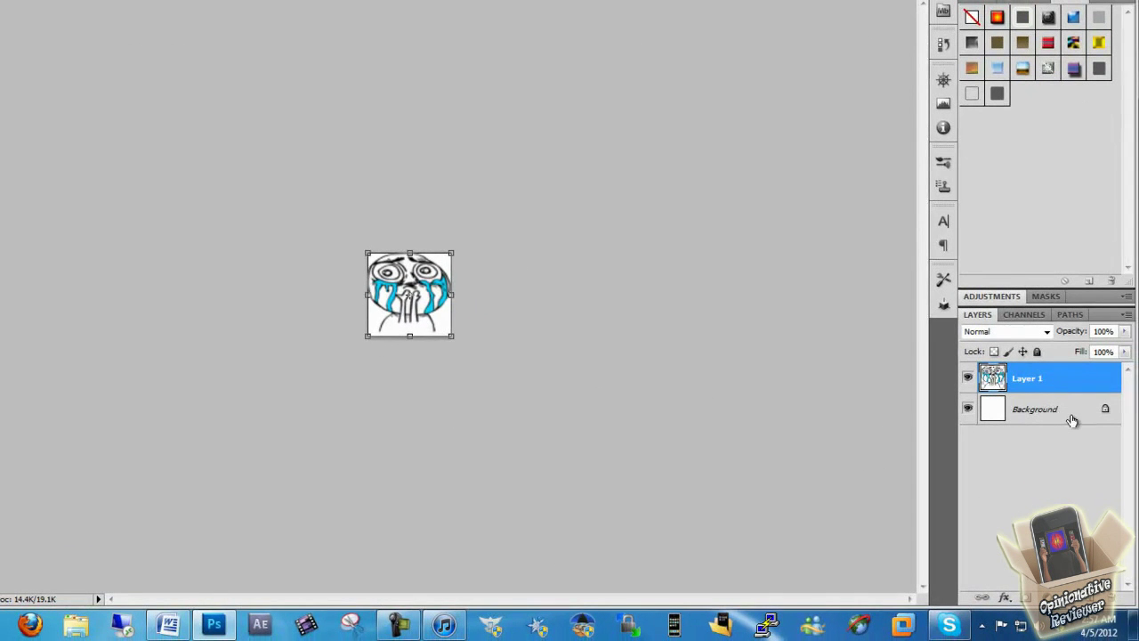
pyautogui.doubleClick(1074, 409)
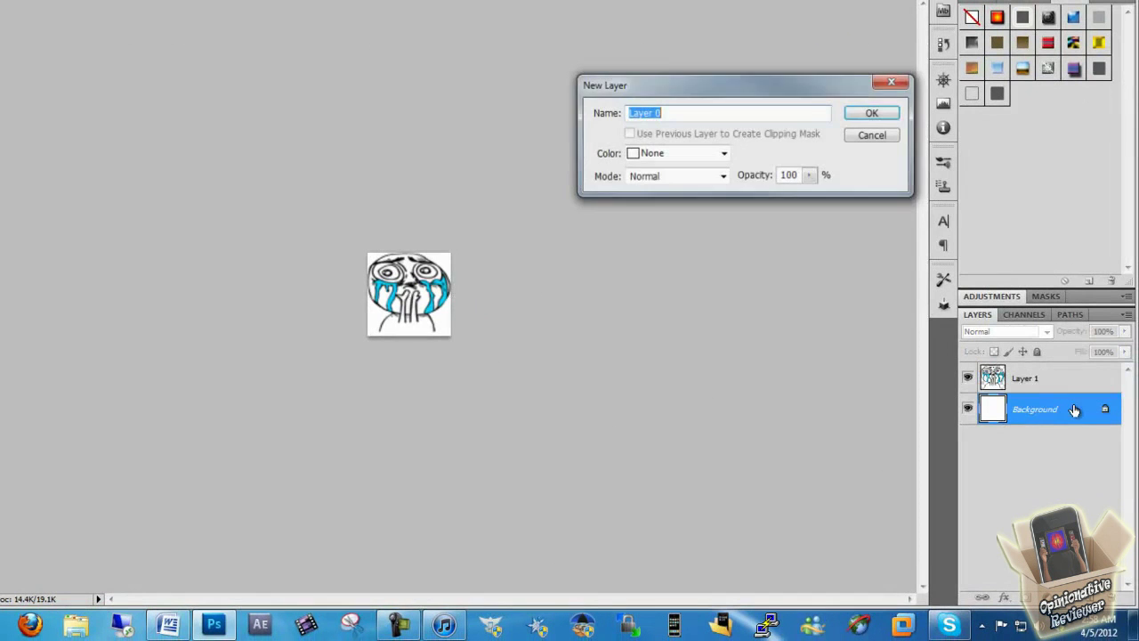
pyautogui.click(863, 116)
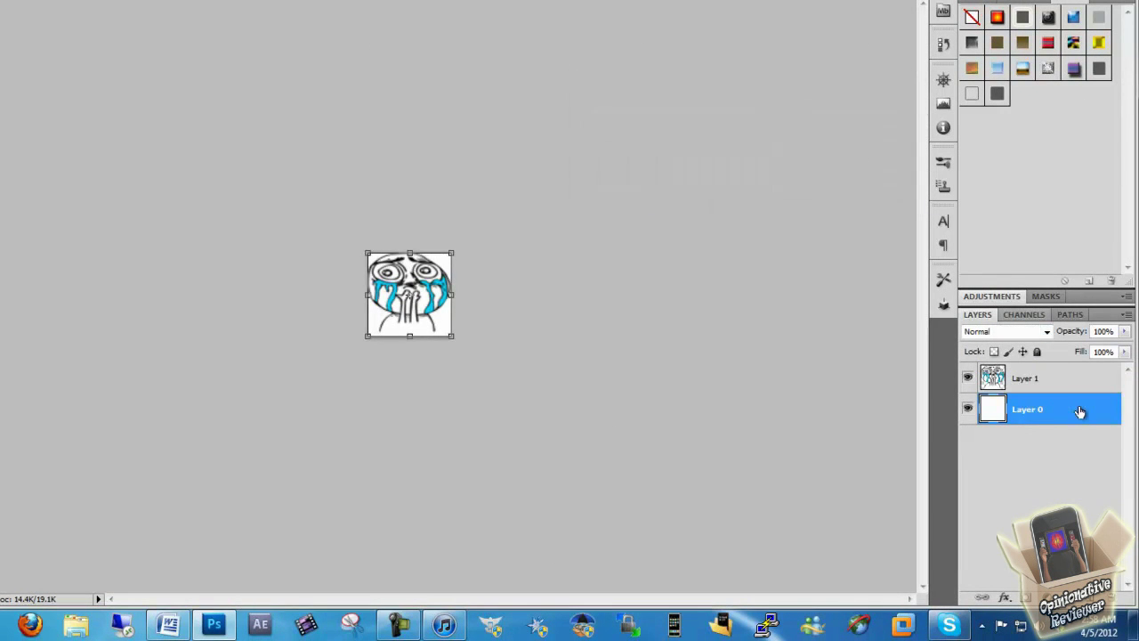
pyautogui.press('Delete')
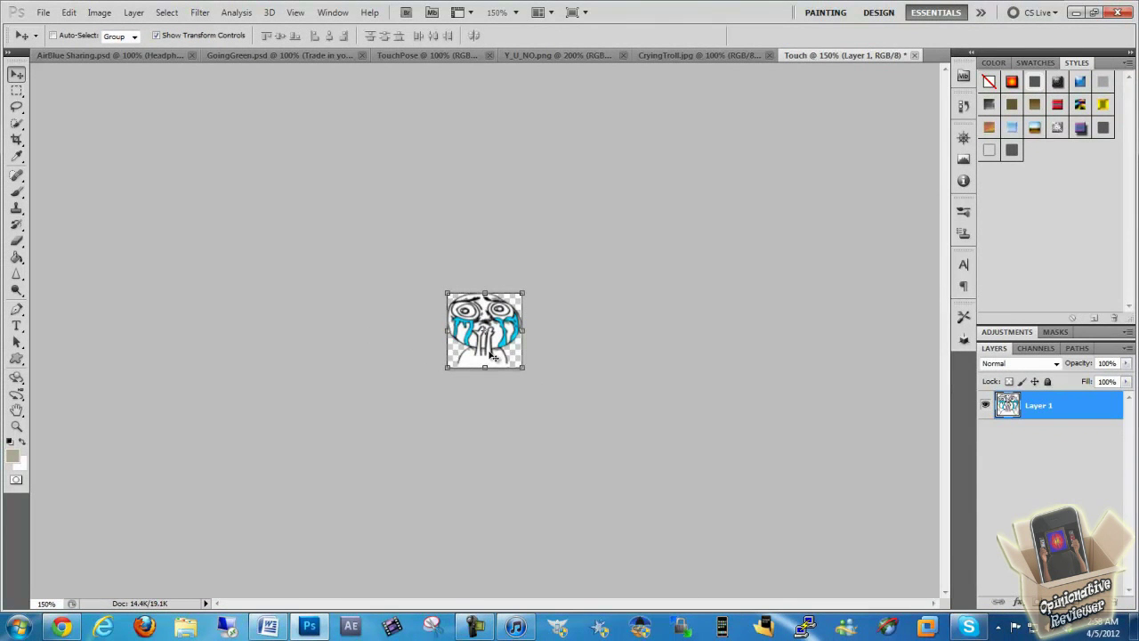
pyautogui.click(44, 13)
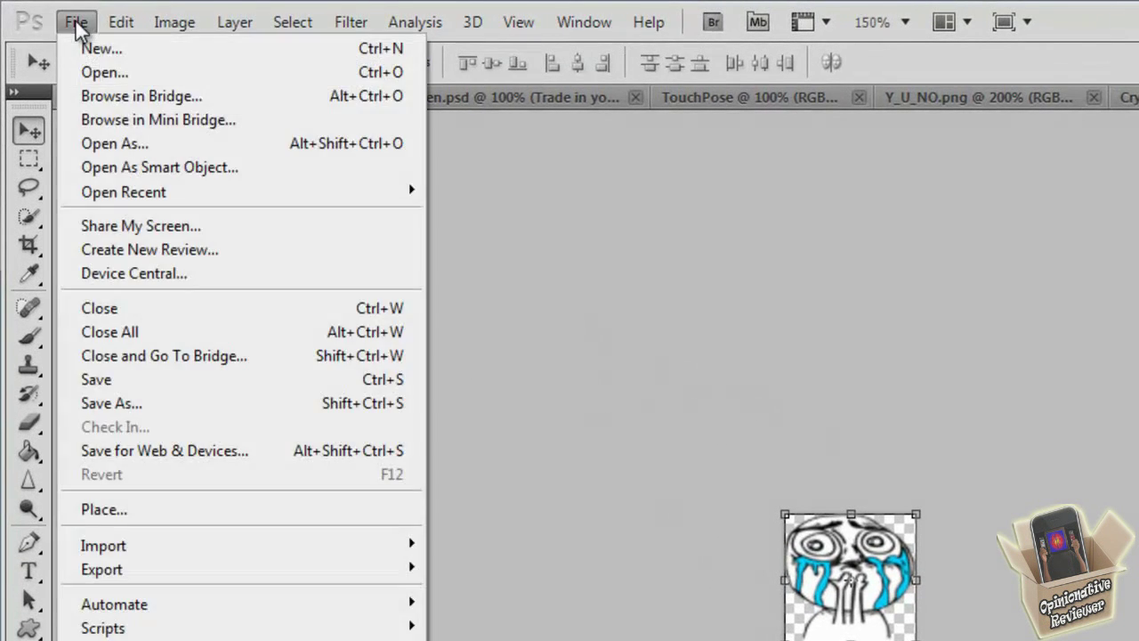
pyautogui.click(129, 405)
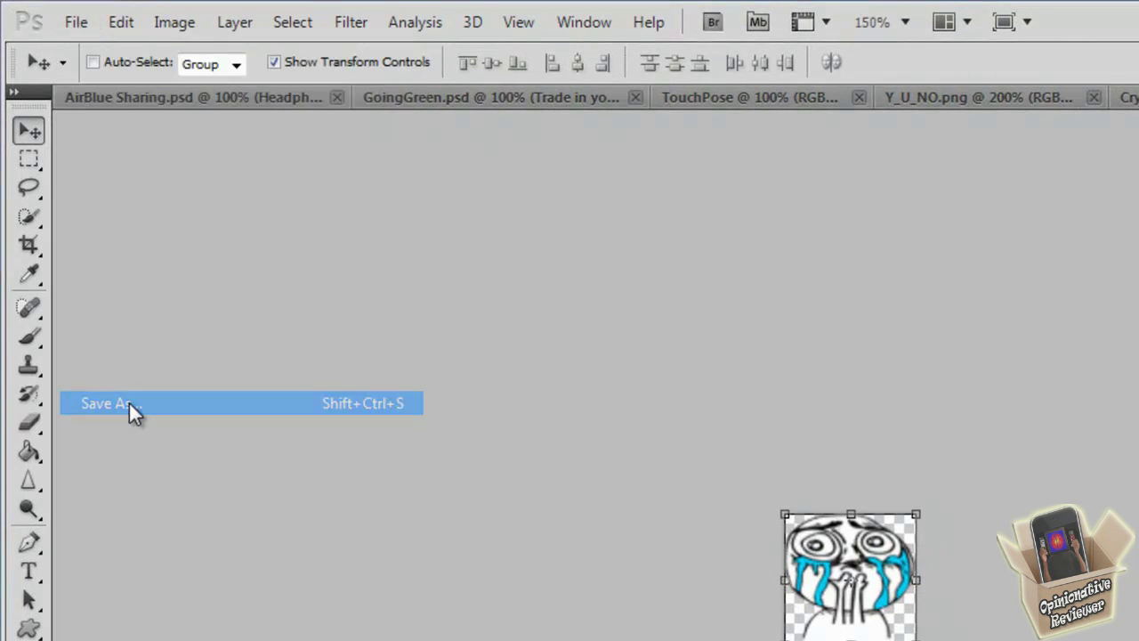
pyautogui.click(1085, 111)
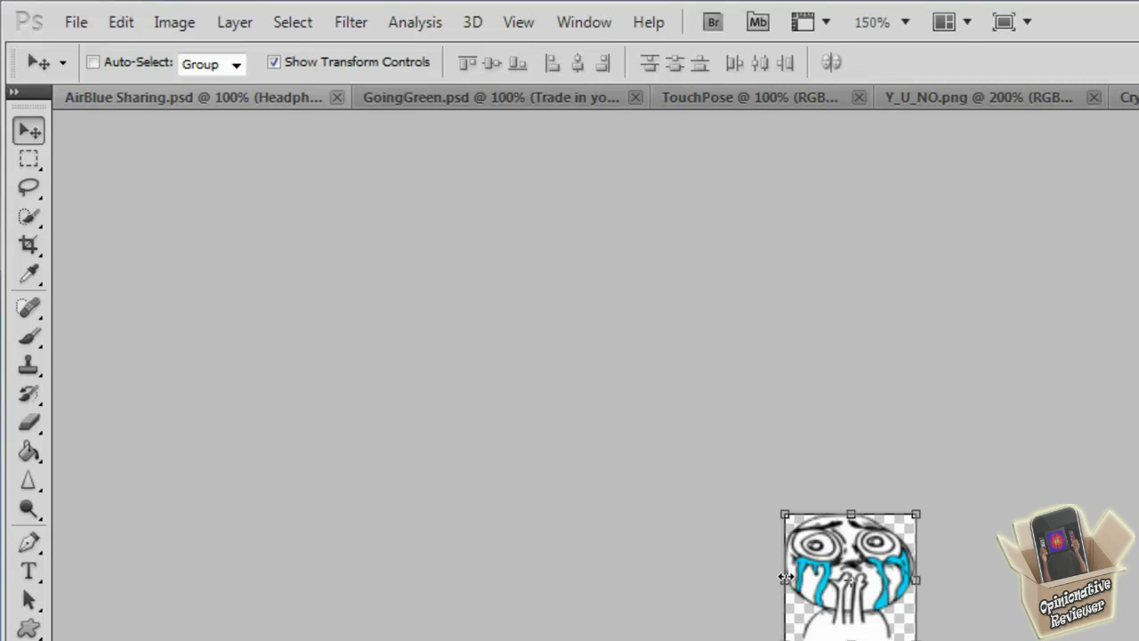
# Step: Start saving a copy of the Touch document to the desktop and set its format to PNG
pyautogui.click(76, 21)
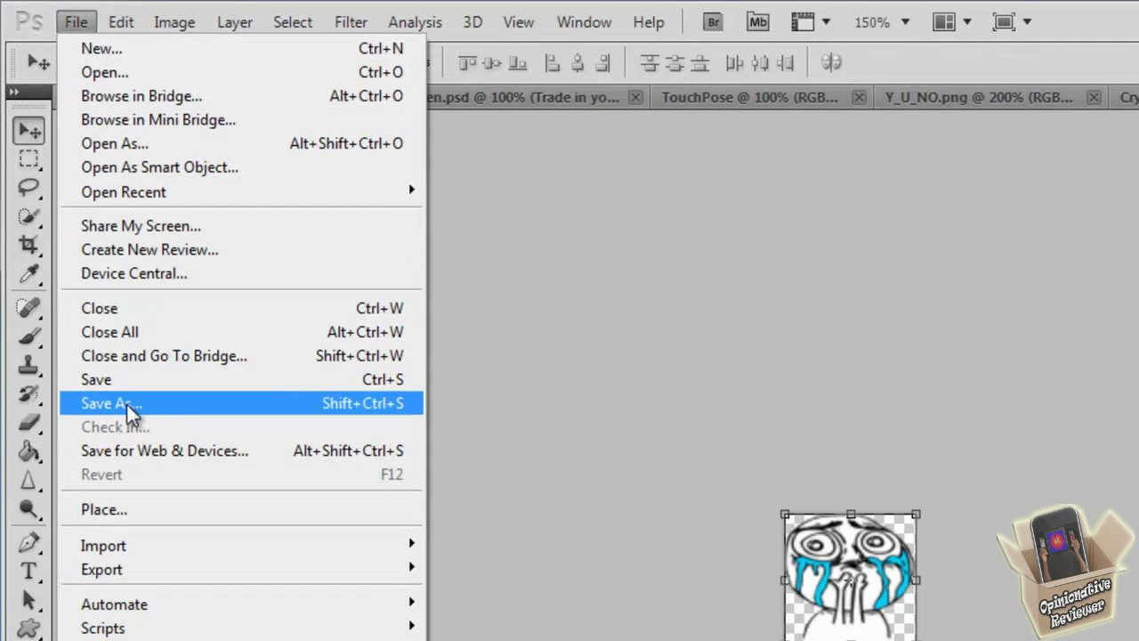
pyautogui.click(114, 403)
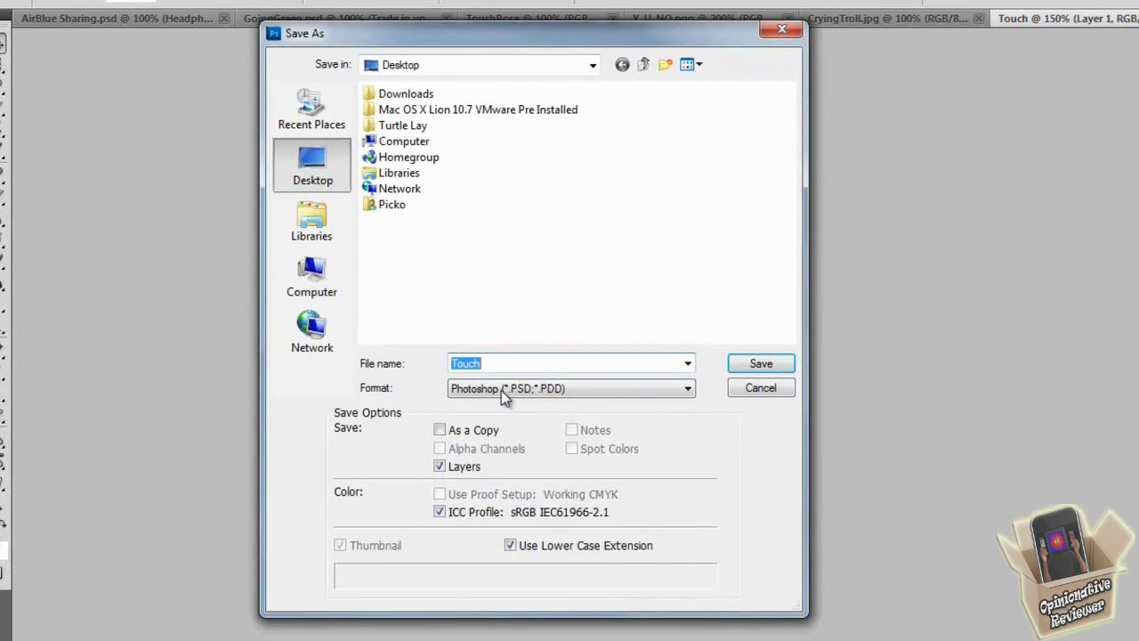
pyautogui.click(660, 537)
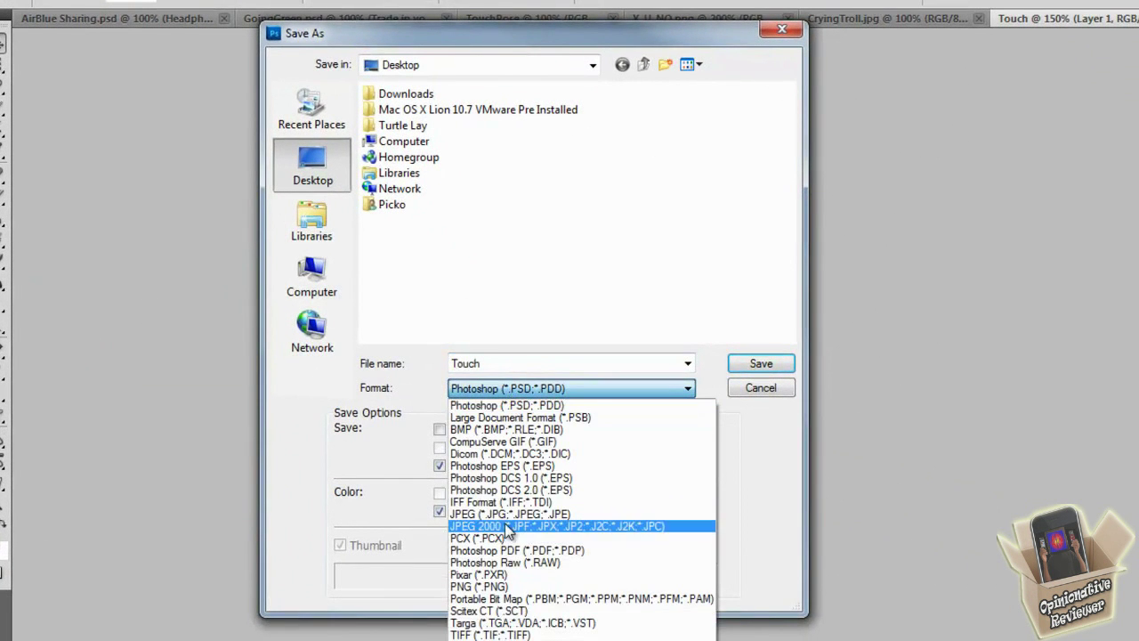
pyautogui.click(424, 256)
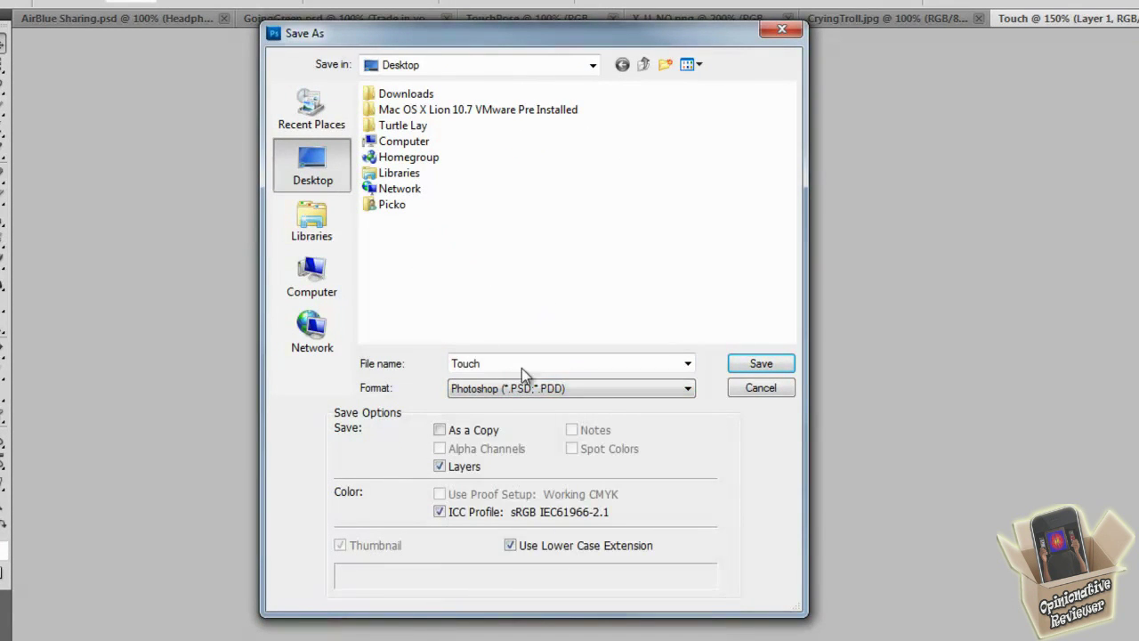
pyautogui.click(557, 389)
pyautogui.click(500, 588)
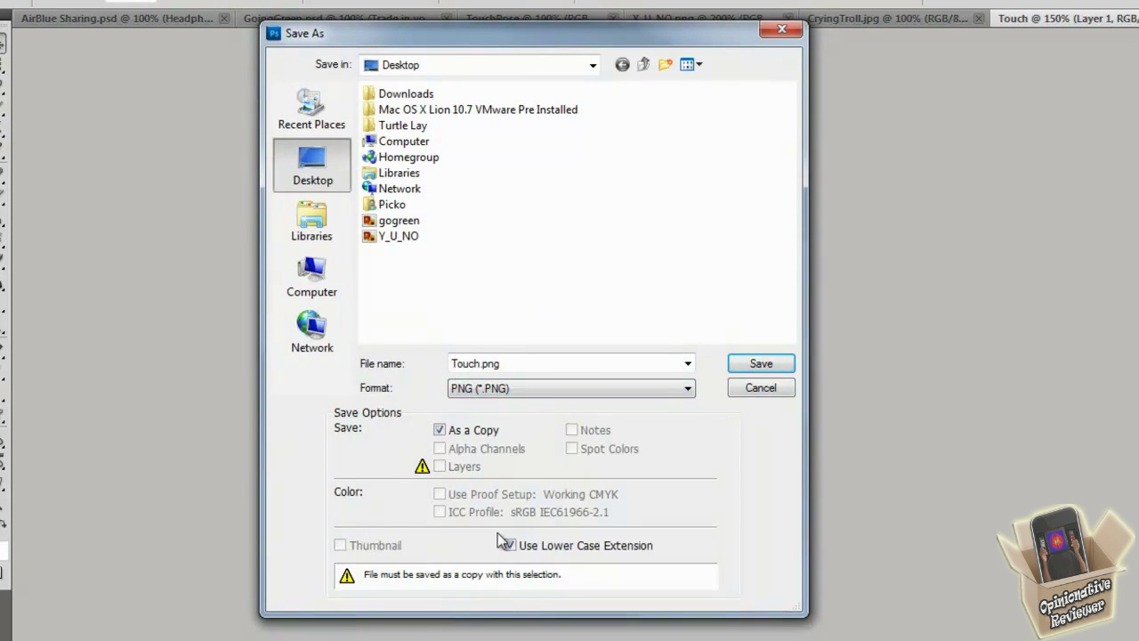
# Step: Name the PNG file CryingTroll@2x and save it to the desktop
pyautogui.click(508, 364)
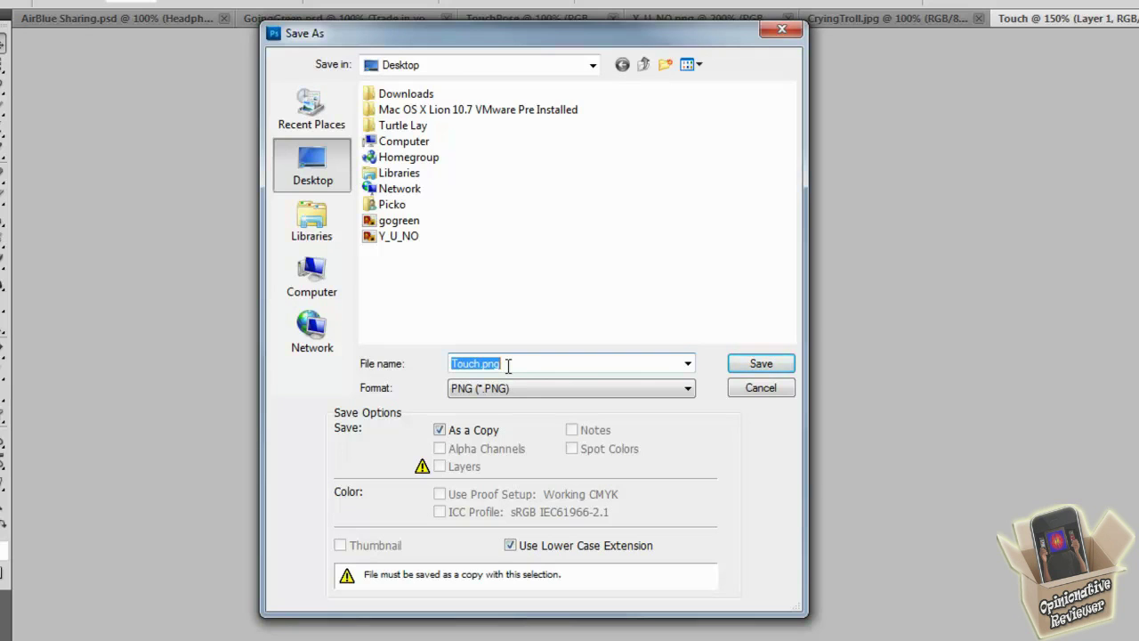
pyautogui.write('Tr')
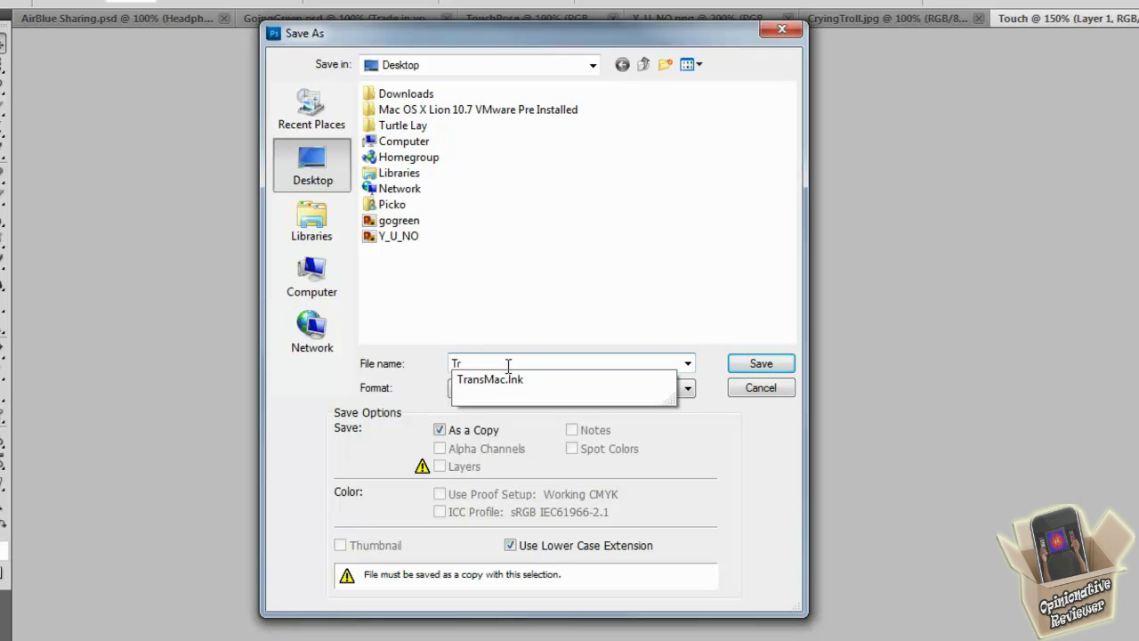
pyautogui.press('BackSpace')
pyautogui.press('BackSpace')
pyautogui.write('CryingTroll')
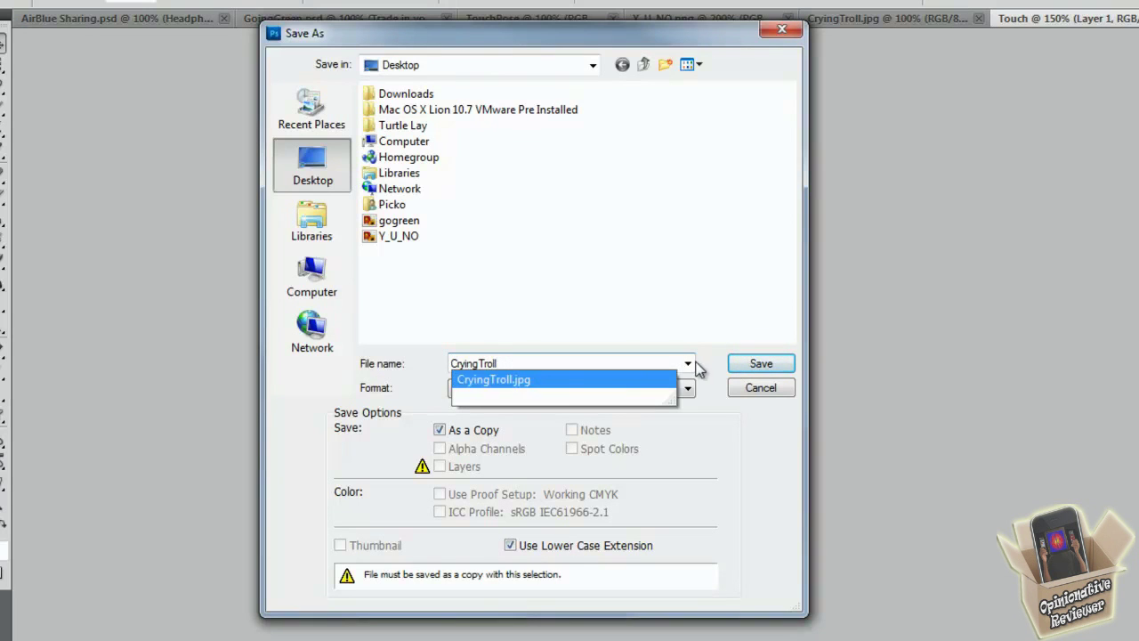
pyautogui.click(723, 485)
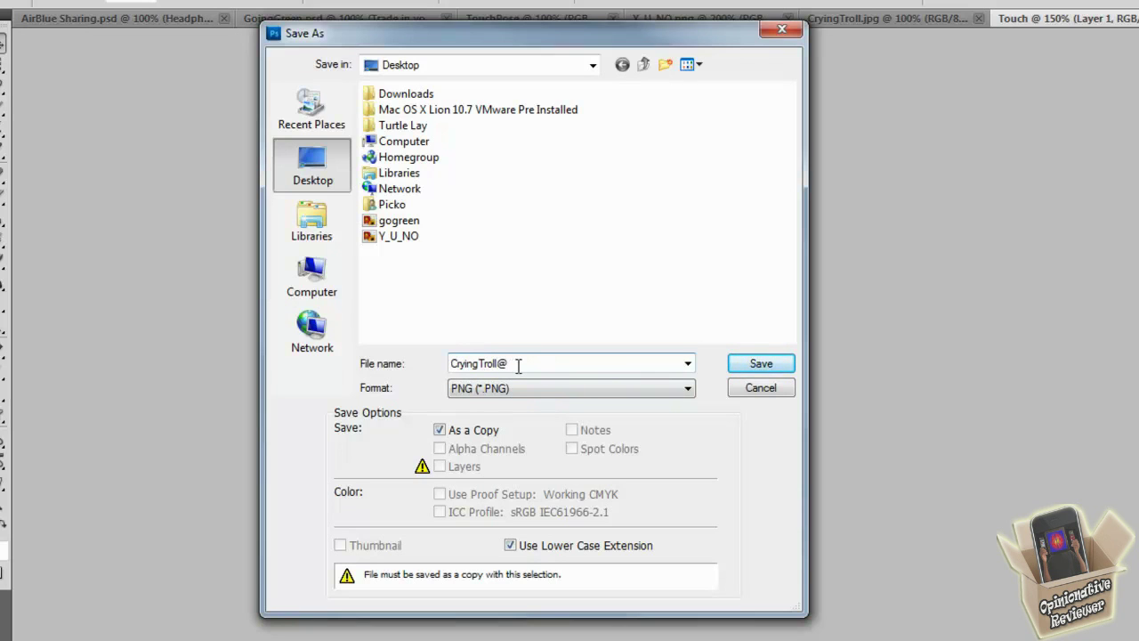
pyautogui.write('x')
pyautogui.click(592, 389)
pyautogui.click(787, 424)
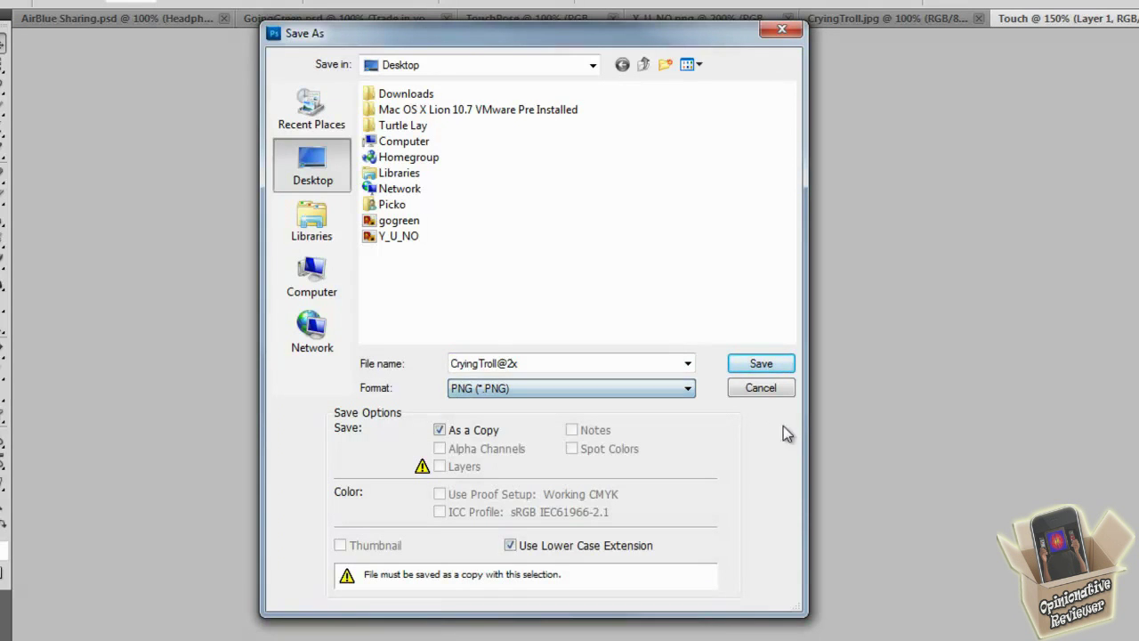
pyautogui.click(762, 364)
pyautogui.click(1048, 236)
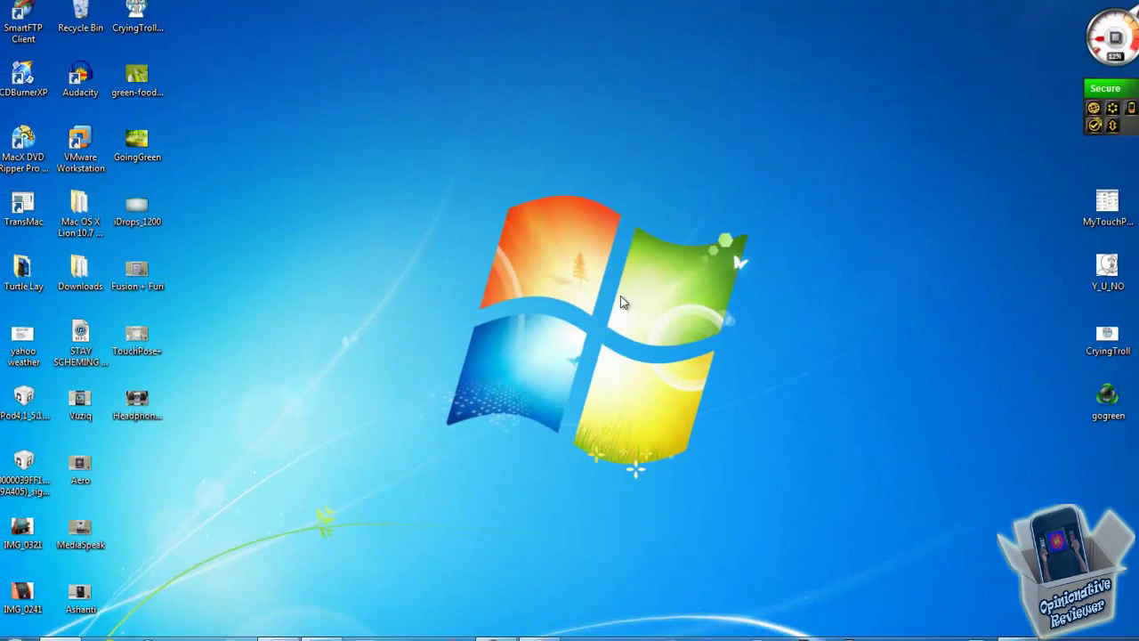
# Step: Move the new CryingTroll@2x icon on the desktop next to the original CryingTroll image
pyautogui.moveTo(136, 17); pyautogui.dragTo(1039, 317)
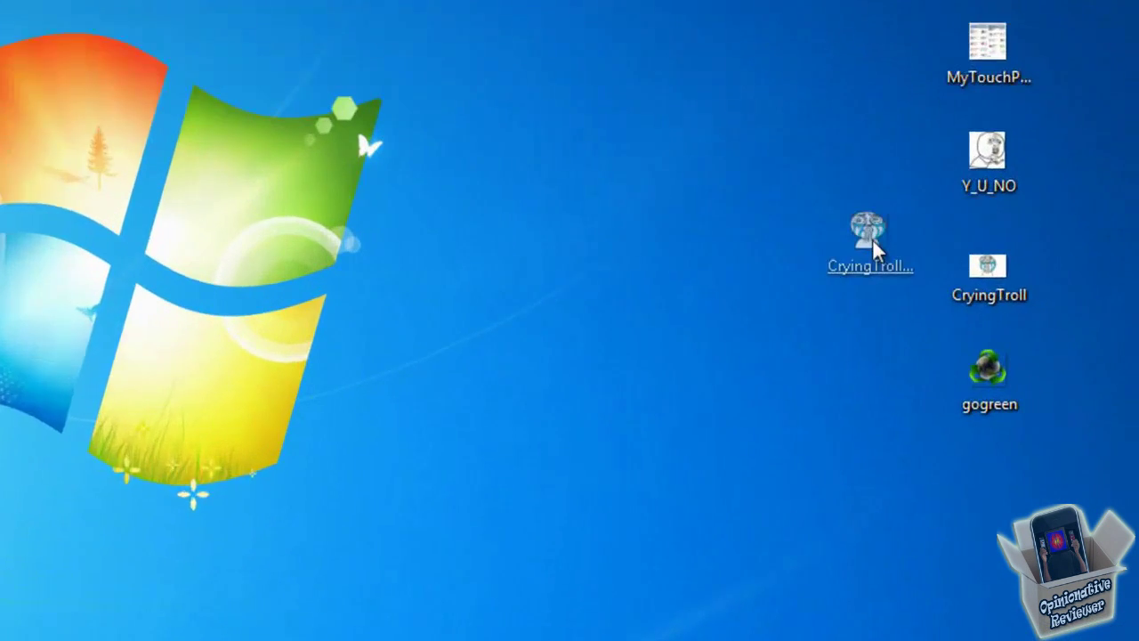
pyautogui.moveTo(872, 238); pyautogui.dragTo(872, 240)
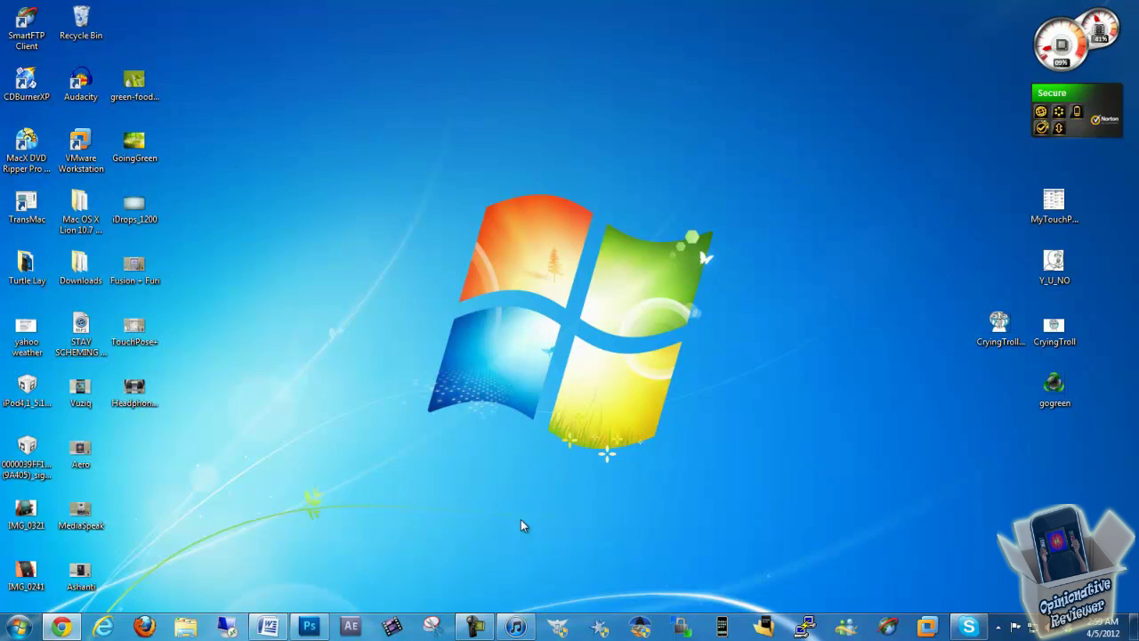
# Step: Switch to iPhoneBrowser and open the /var/mobile/TouchPose folder on the connected iPhone
pyautogui.click(723, 627)
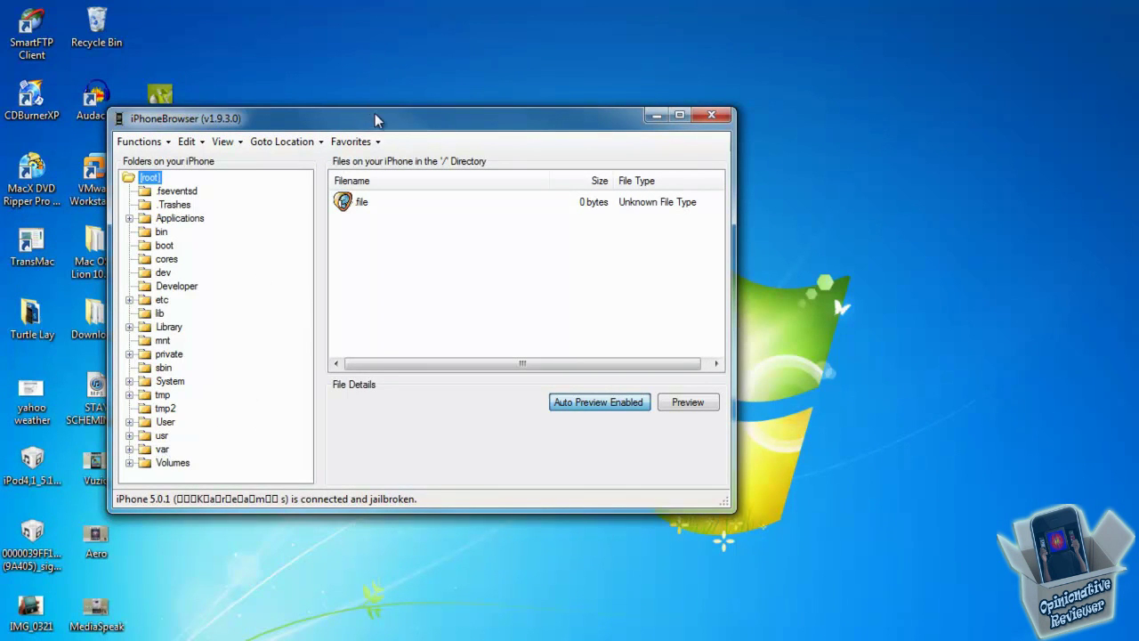
pyautogui.moveTo(374, 118); pyautogui.dragTo(722, 124)
pyautogui.click(509, 453)
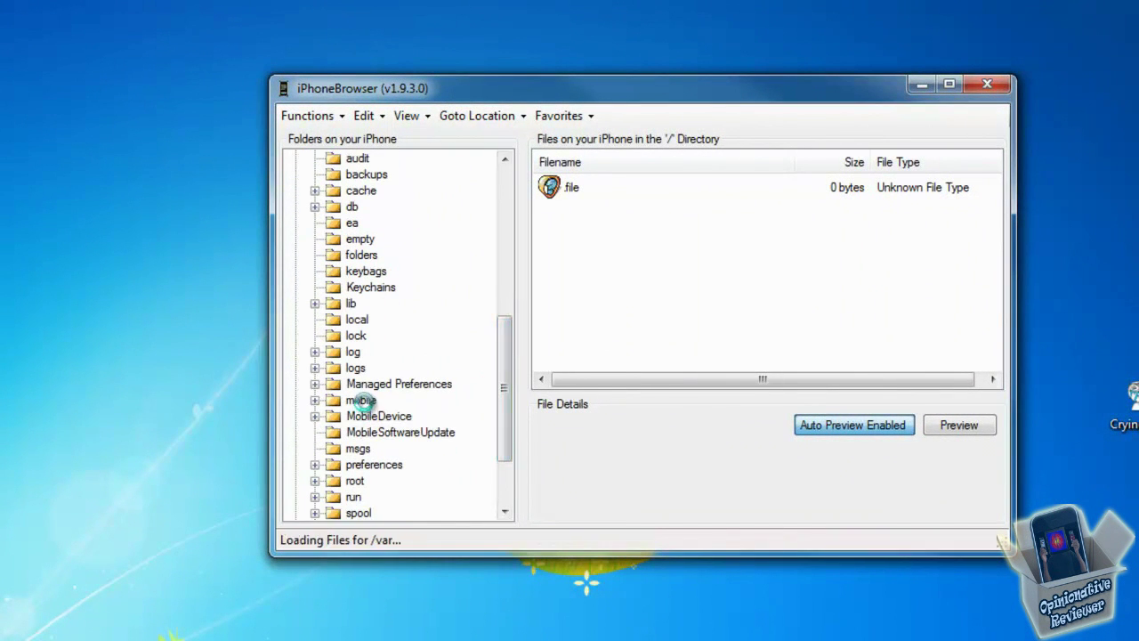
pyautogui.click(361, 400)
pyautogui.moveTo(504, 372); pyautogui.dragTo(508, 429)
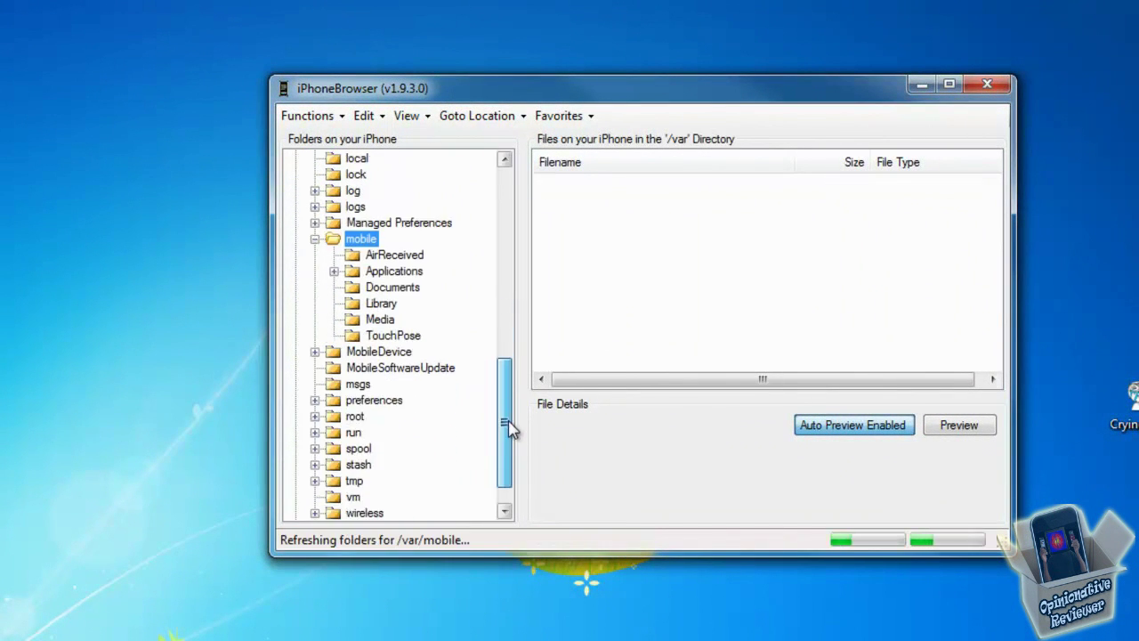
pyautogui.click(396, 336)
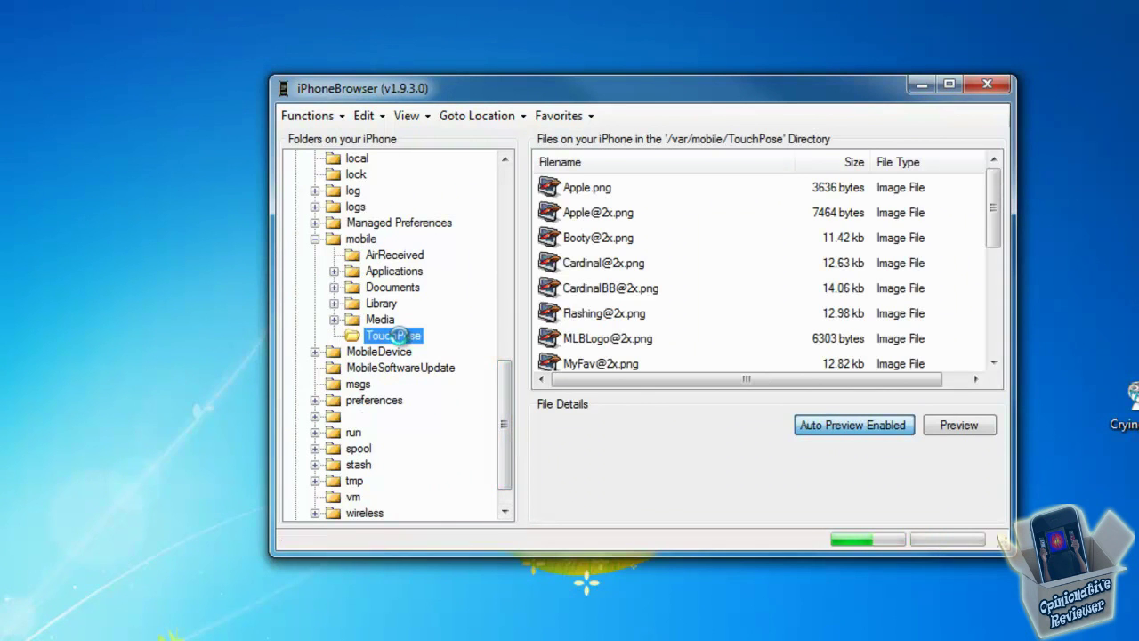
pyautogui.moveTo(993, 208); pyautogui.dragTo(874, 256)
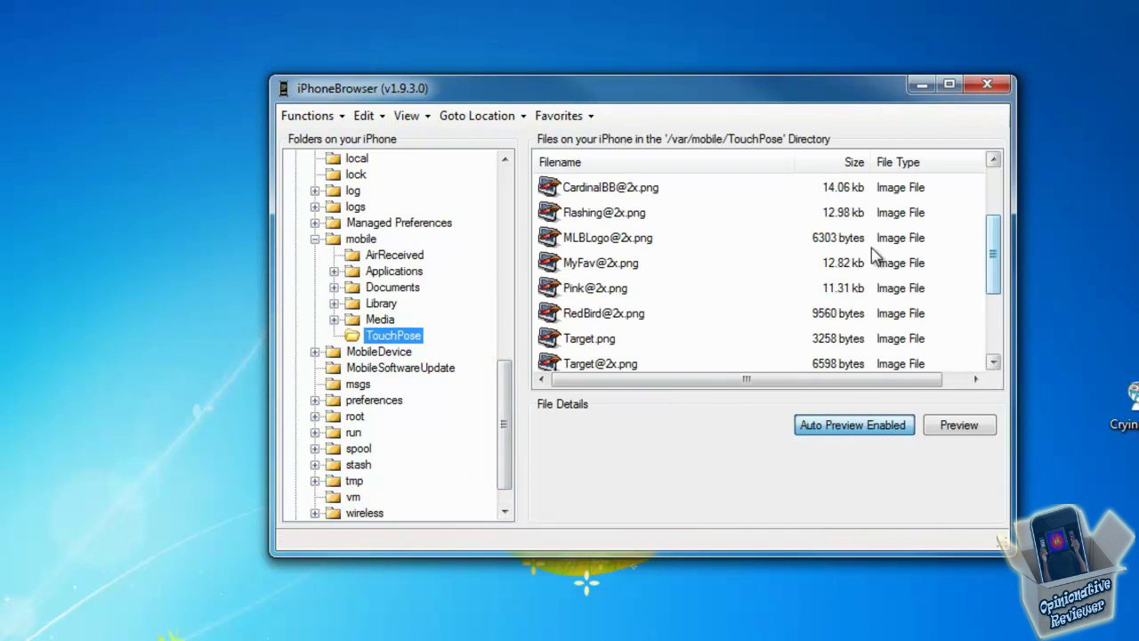
pyautogui.moveTo(994, 241); pyautogui.dragTo(1005, 195)
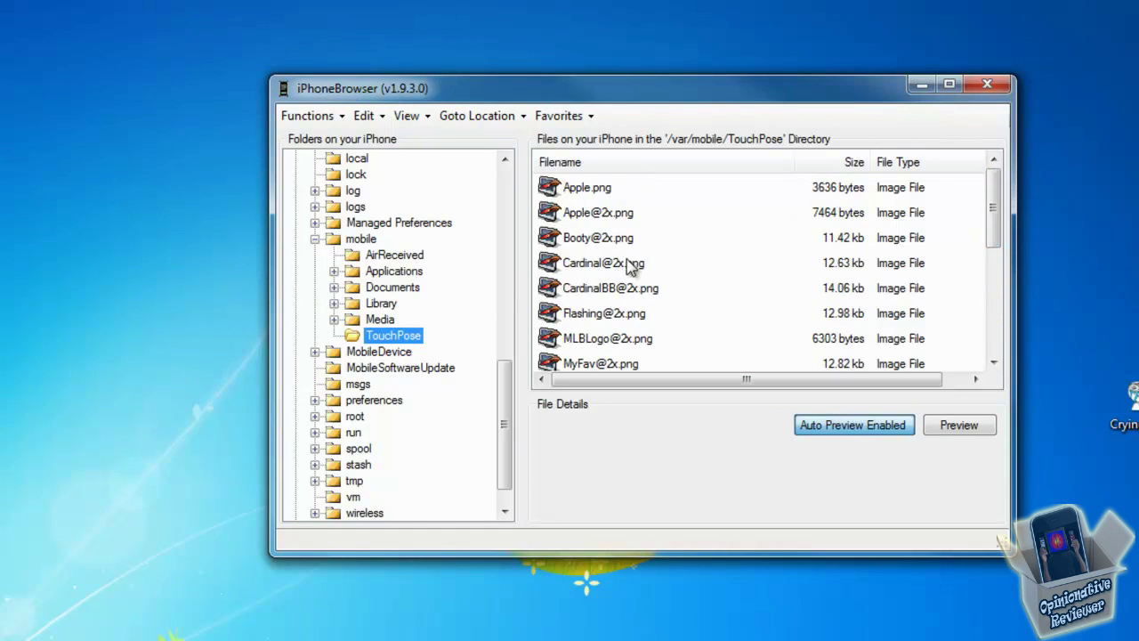
pyautogui.click(584, 188)
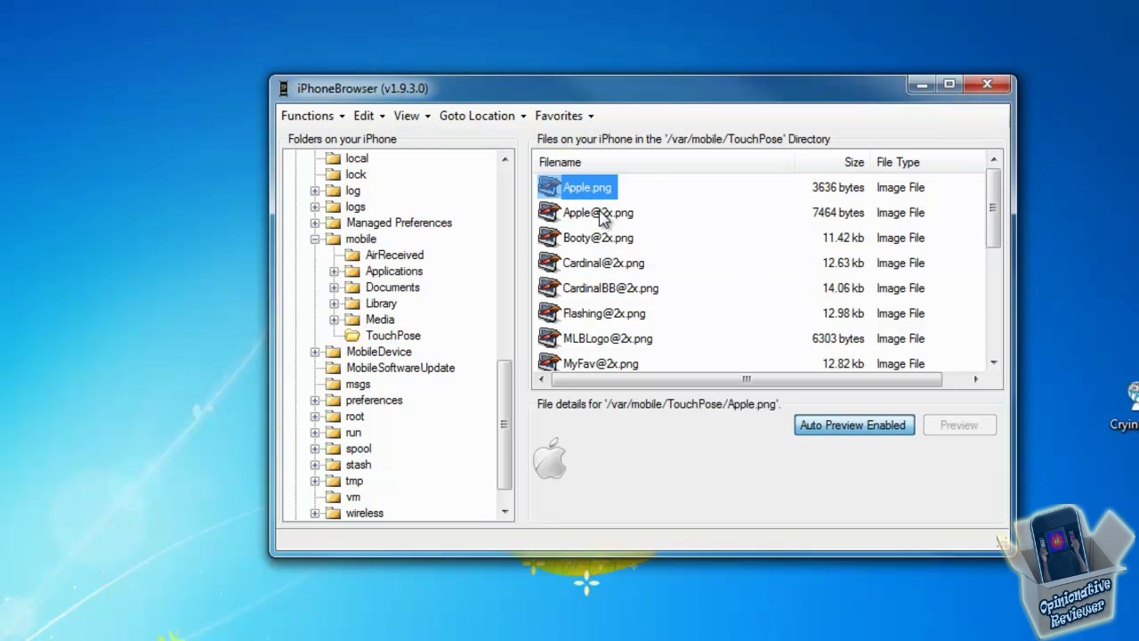
pyautogui.click(614, 260)
pyautogui.click(604, 290)
pyautogui.click(601, 317)
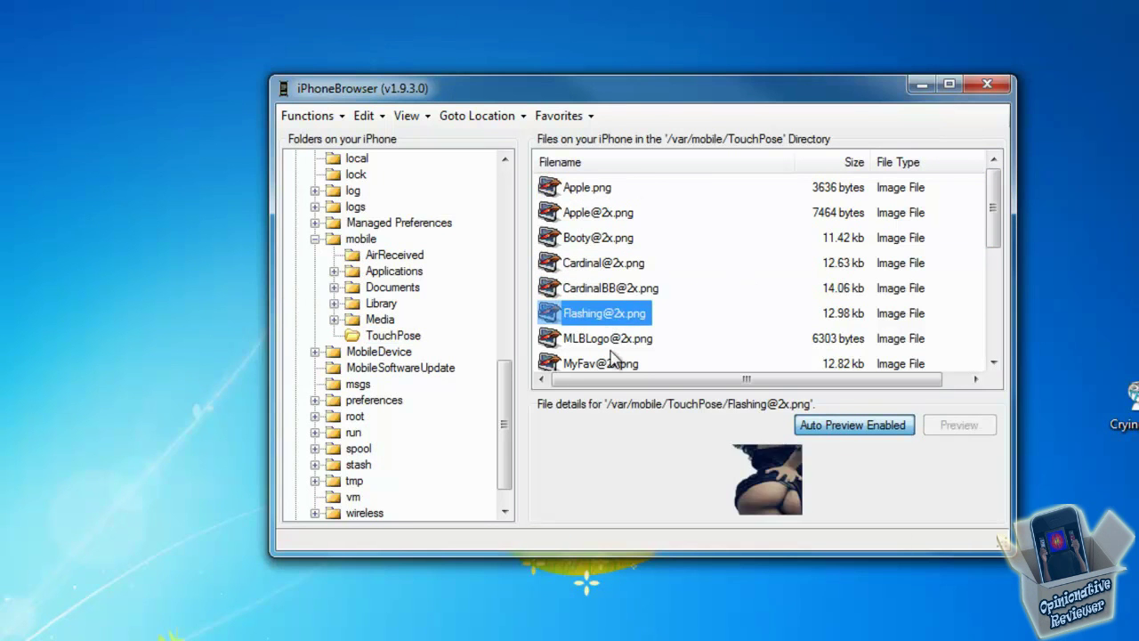
pyautogui.click(611, 358)
pyautogui.press('Up')
pyautogui.press('Up')
pyautogui.press('Up')
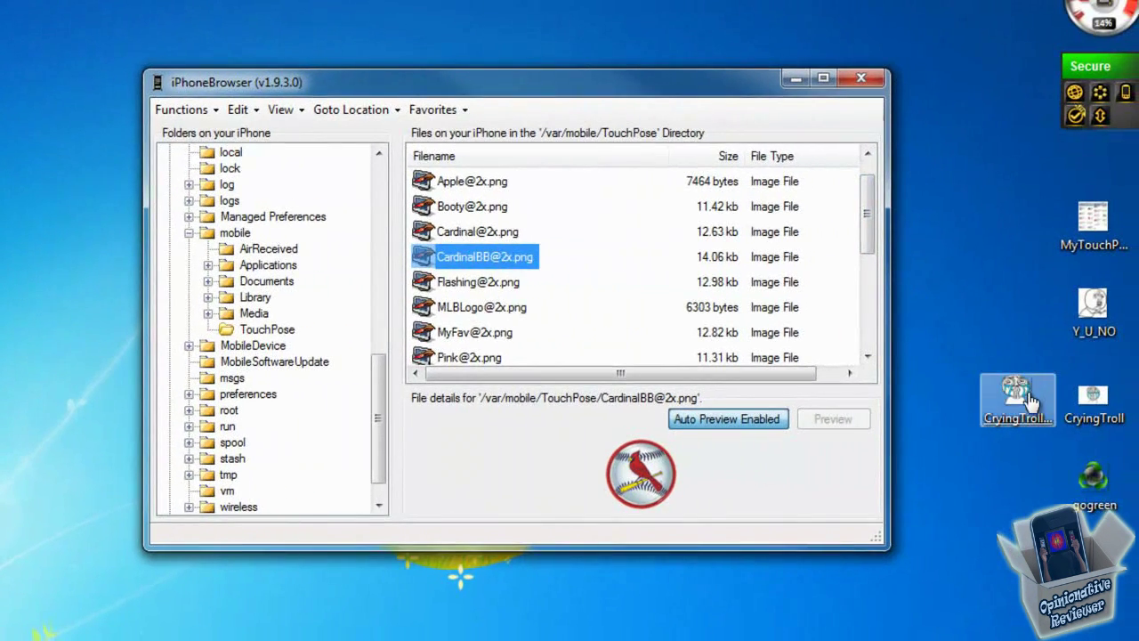
# Step: Copy the CryingTroll@2x image from the desktop into the iPhone's TouchPose folder and close iPhoneBrowser
pyautogui.moveTo(1029, 402); pyautogui.dragTo(635, 303)
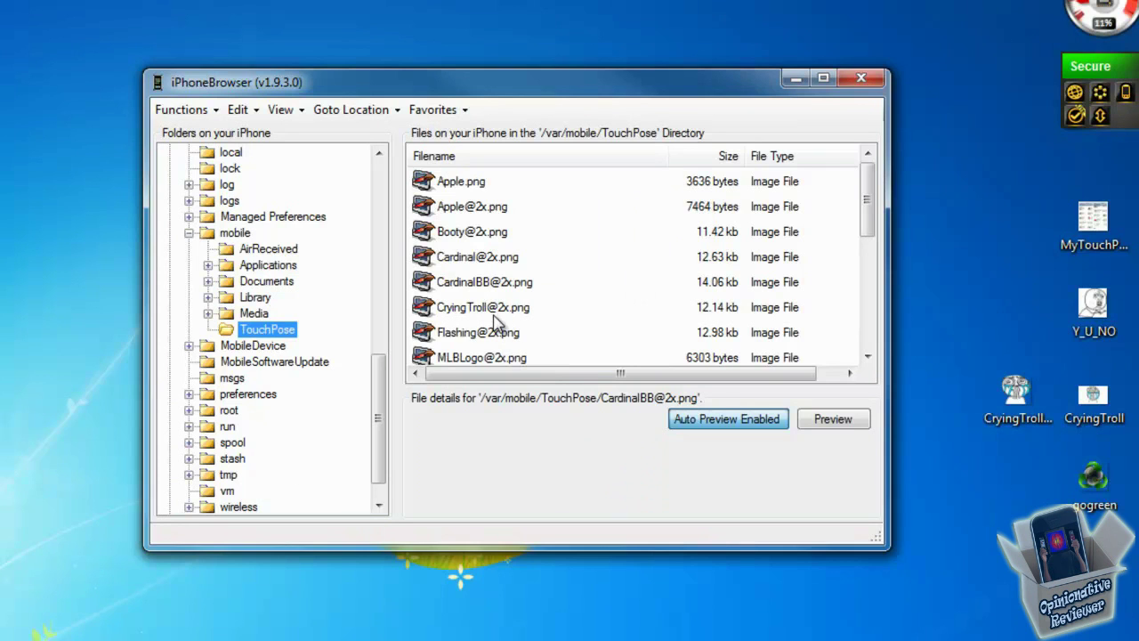
pyautogui.doubleClick(217, 235)
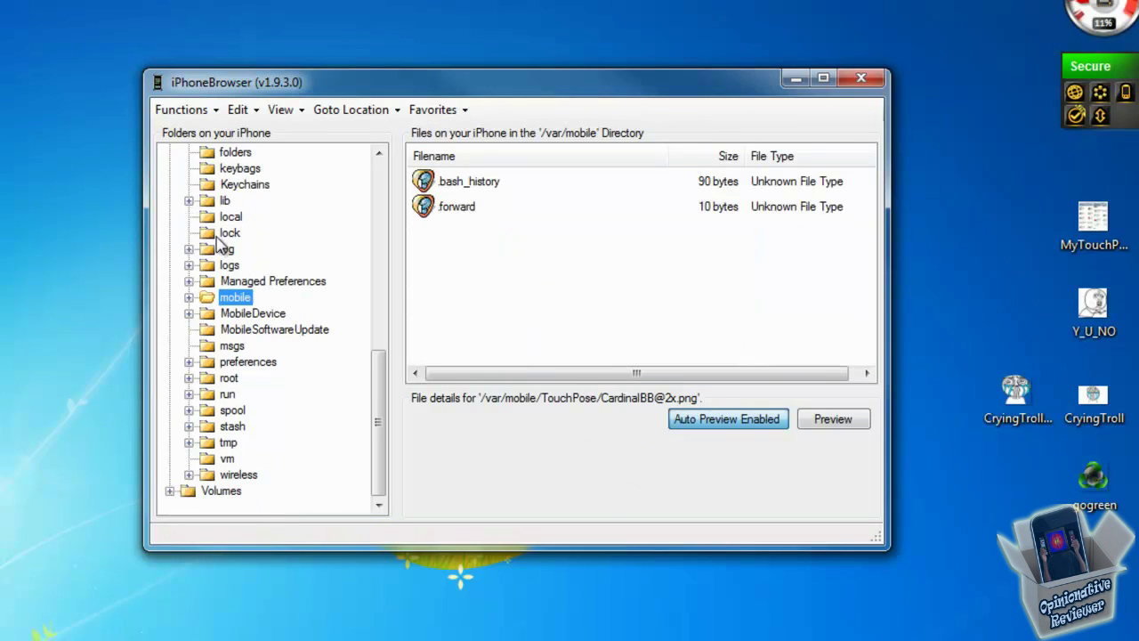
pyautogui.click(861, 80)
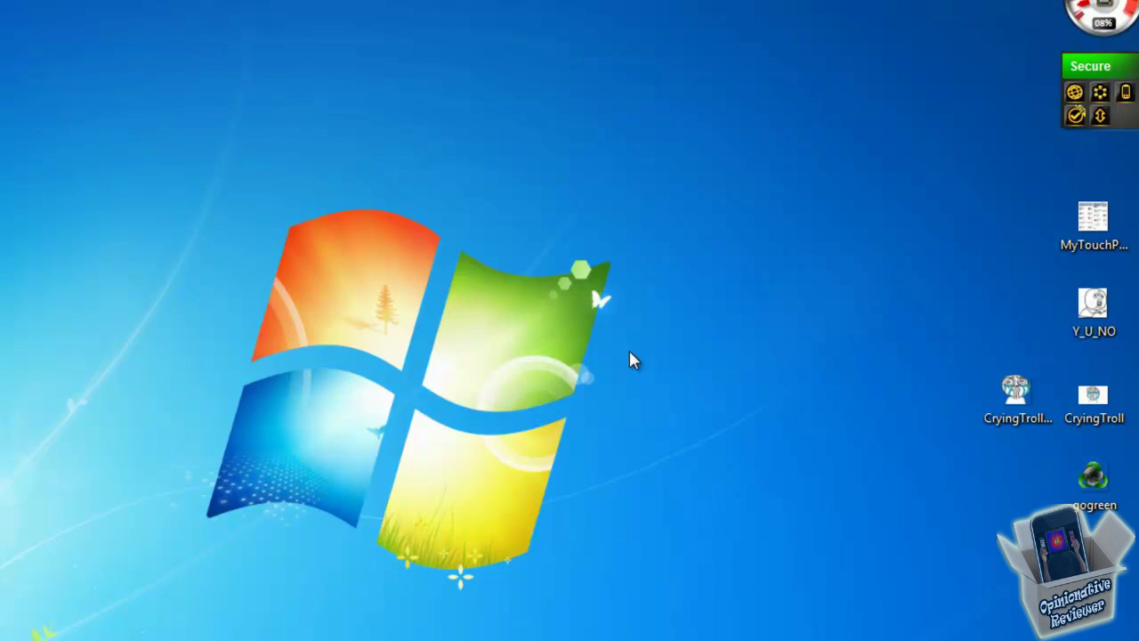